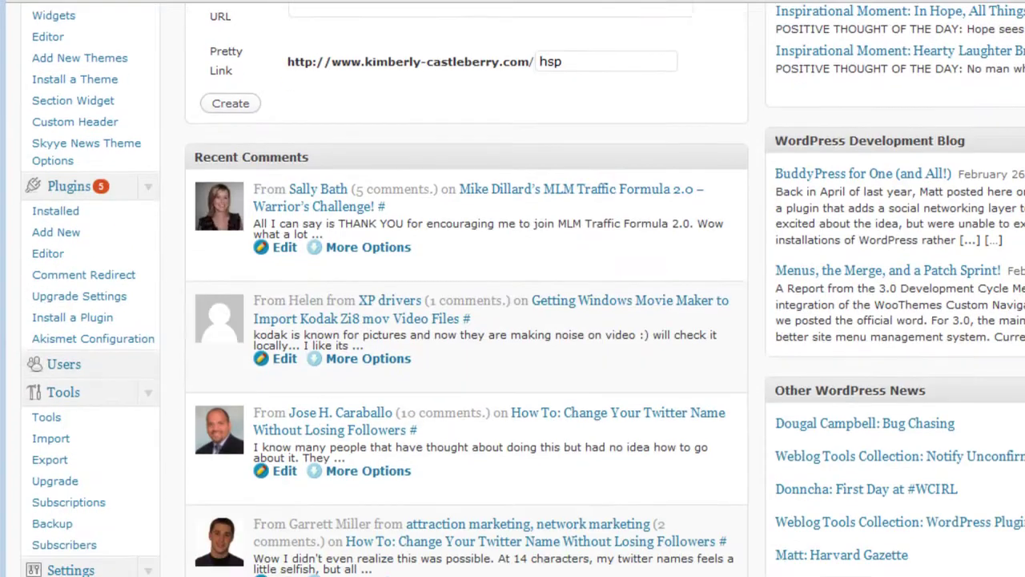
Scroll through the Manage Plugins list of 89 installed plugins and back to the top
scroll(64, 241, up, 3)
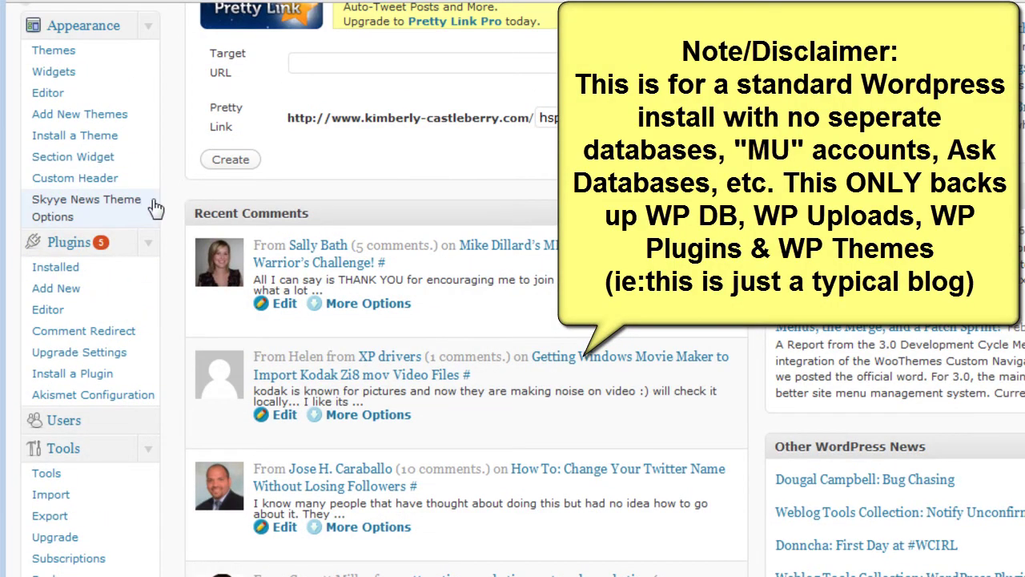
mouse_move(609, 245)
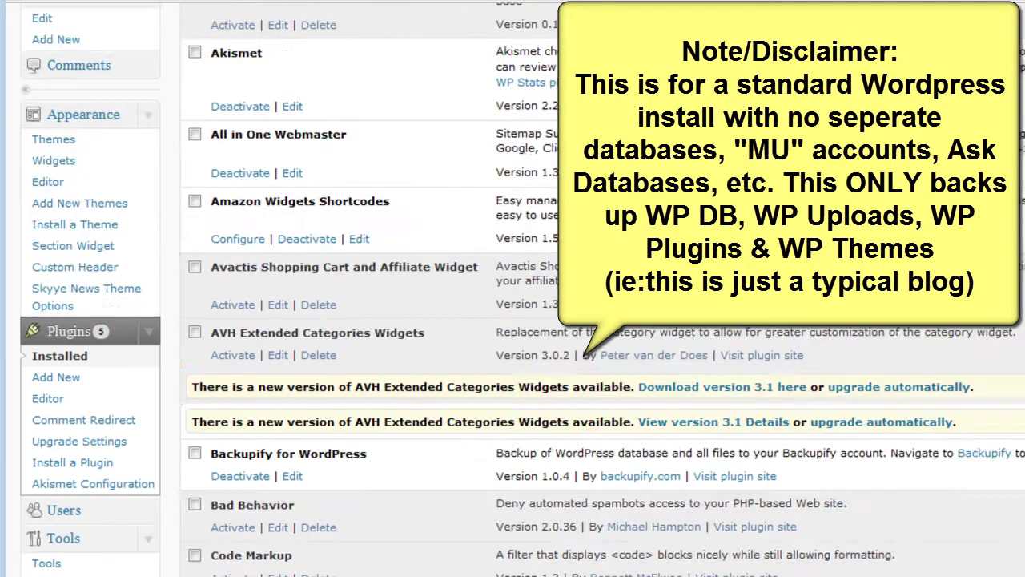
scroll(512, 320, down, 2)
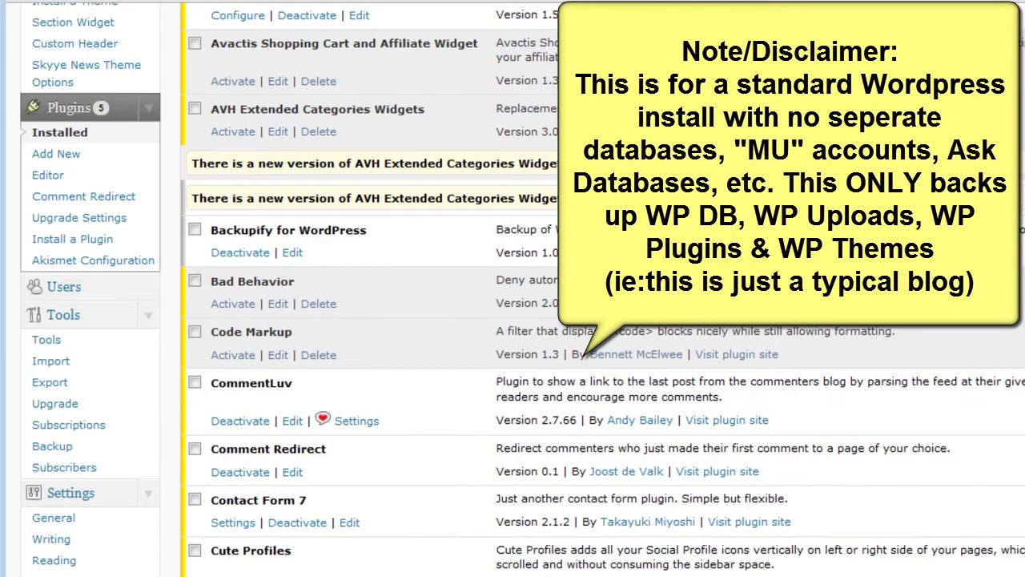
scroll(819, 244, down, 10)
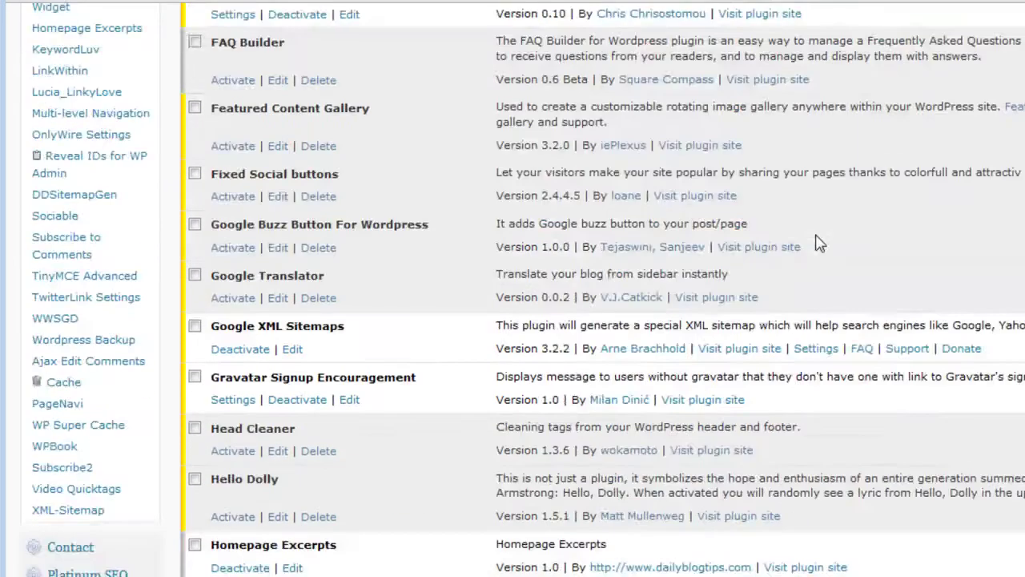
scroll(818, 245, down, 15)
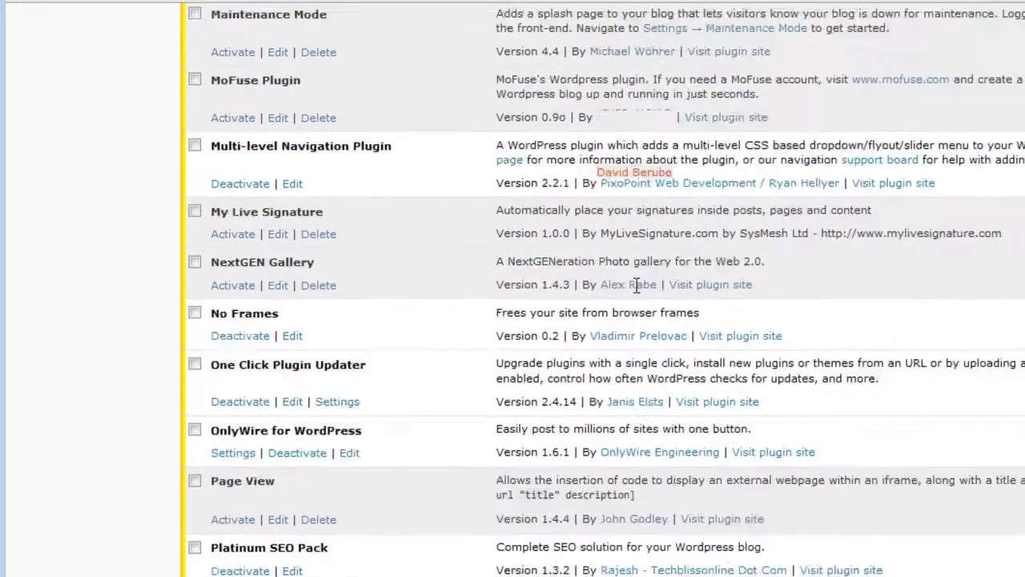
scroll(641, 293, up, 15)
scroll(440, 121, up, 5)
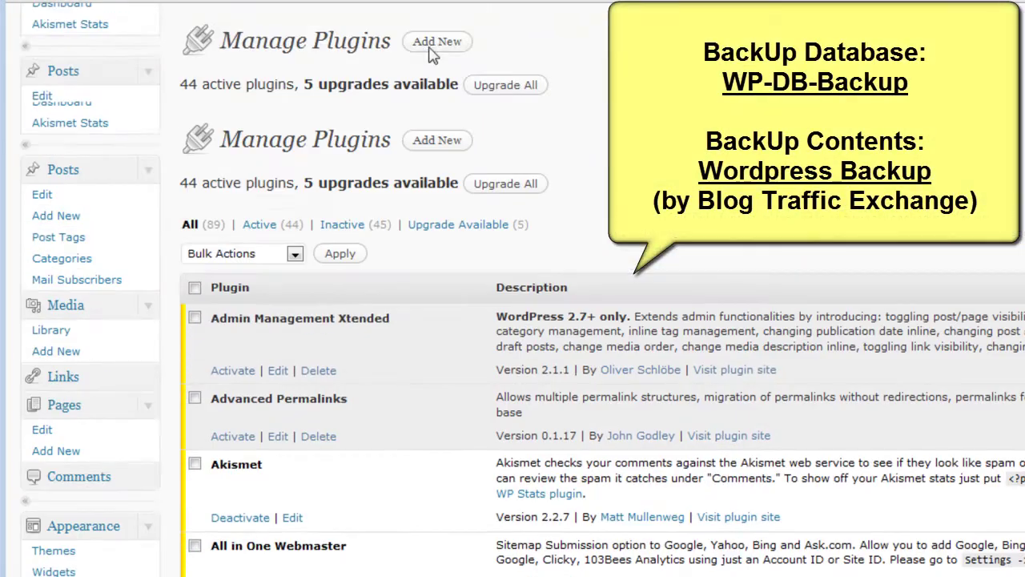
From Add New, search the plugin directory for 'wp-db'
click(437, 141)
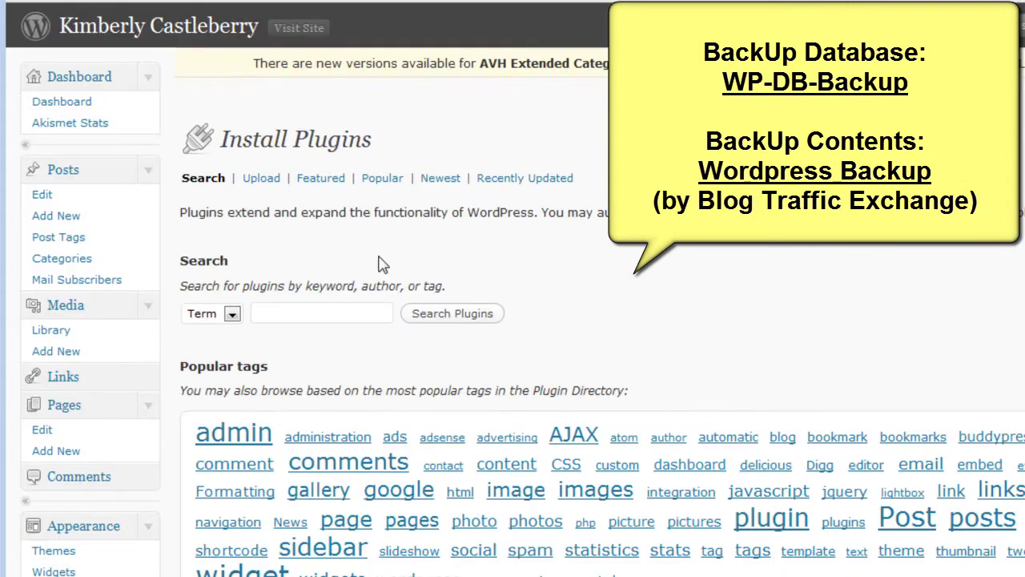
click(355, 310)
text(wp)
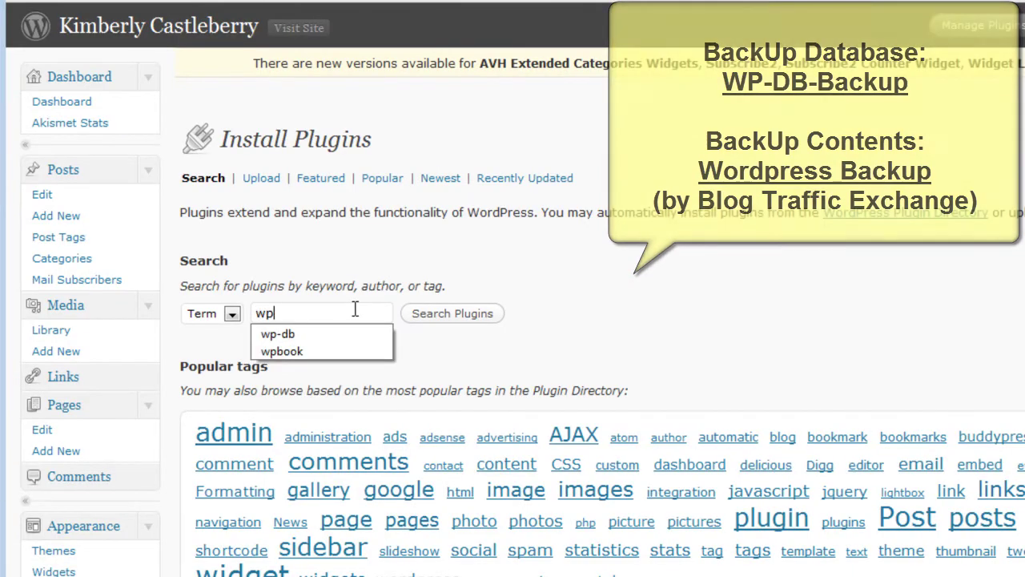
key(Down)
key(Return)
click(453, 322)
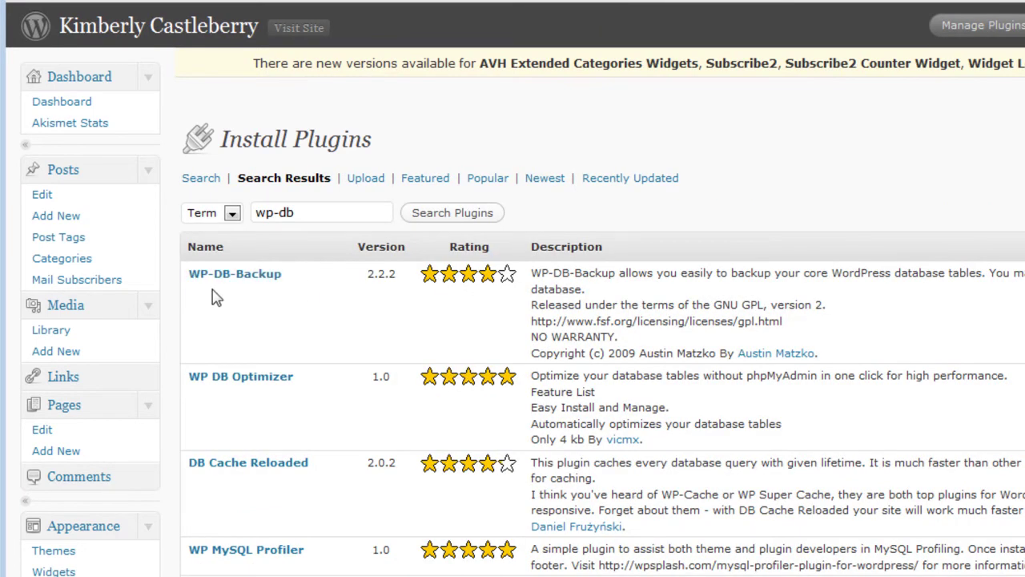
Scroll through the wp-db results, led by WP-DB-Backup 2.2.2 and WP DB Optimizer
scroll(199, 285, down, 3)
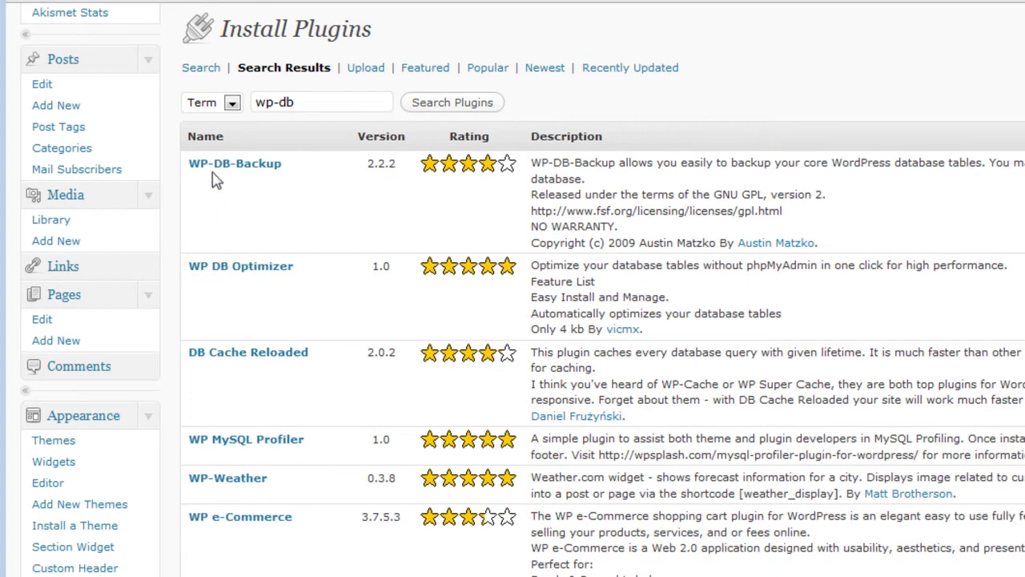
scroll(348, 217, down, 6)
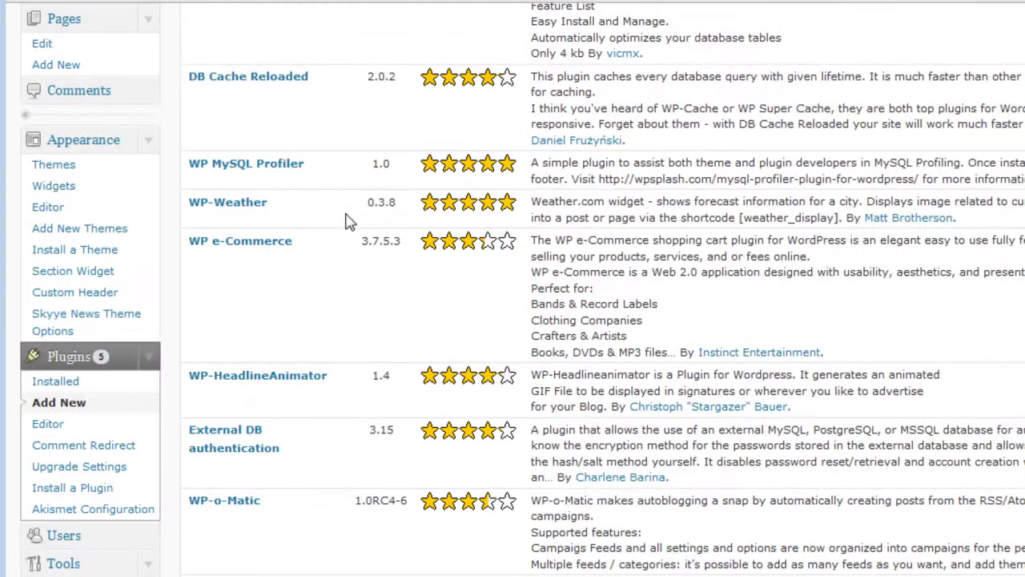
scroll(351, 222, up, 8)
scroll(350, 222, up, 1)
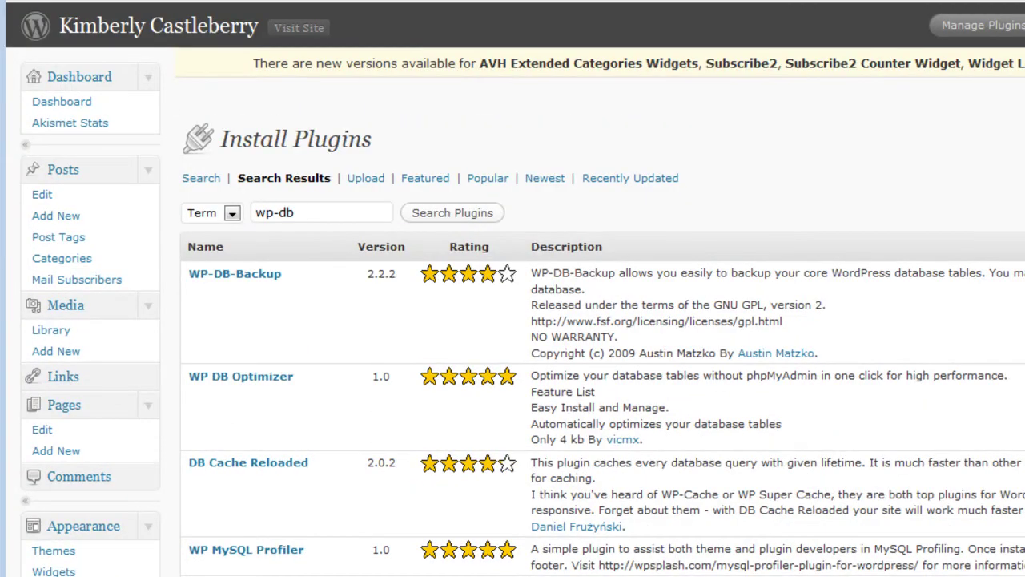
scroll(874, 264, down, 3)
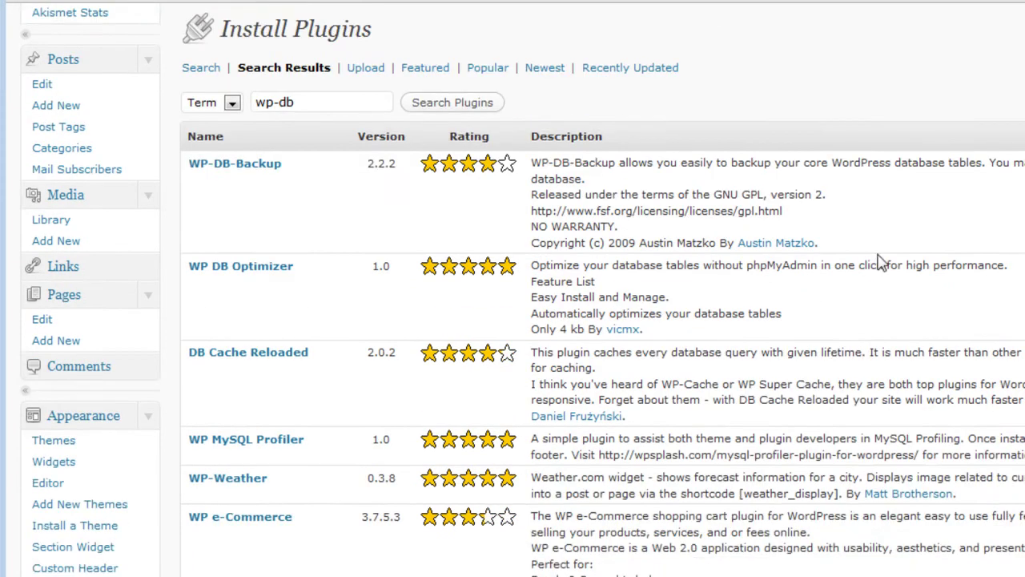
scroll(958, 258, down, 3)
scroll(949, 244, up, 3)
scroll(915, 236, down, 7)
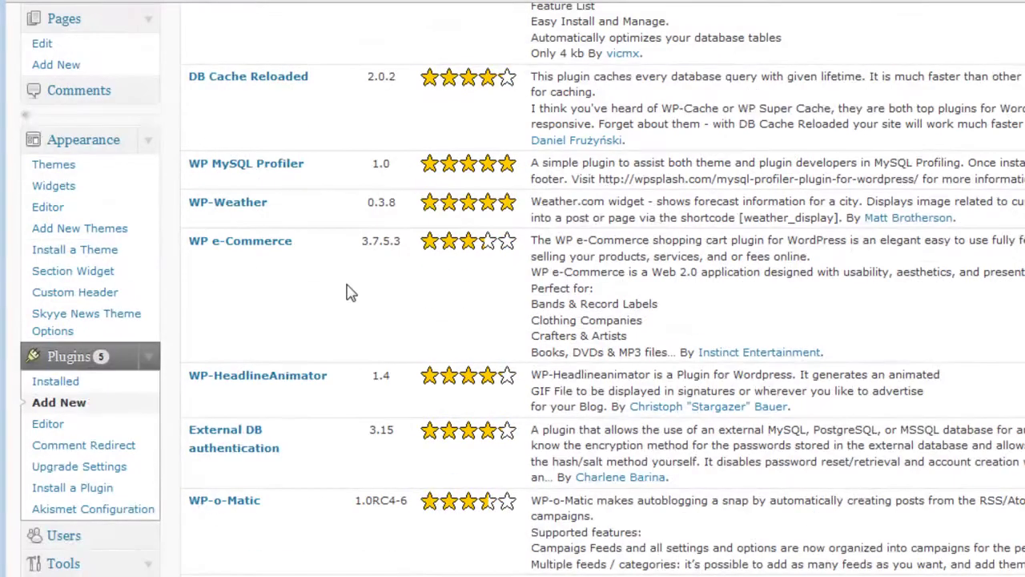
scroll(272, 302, down, 3)
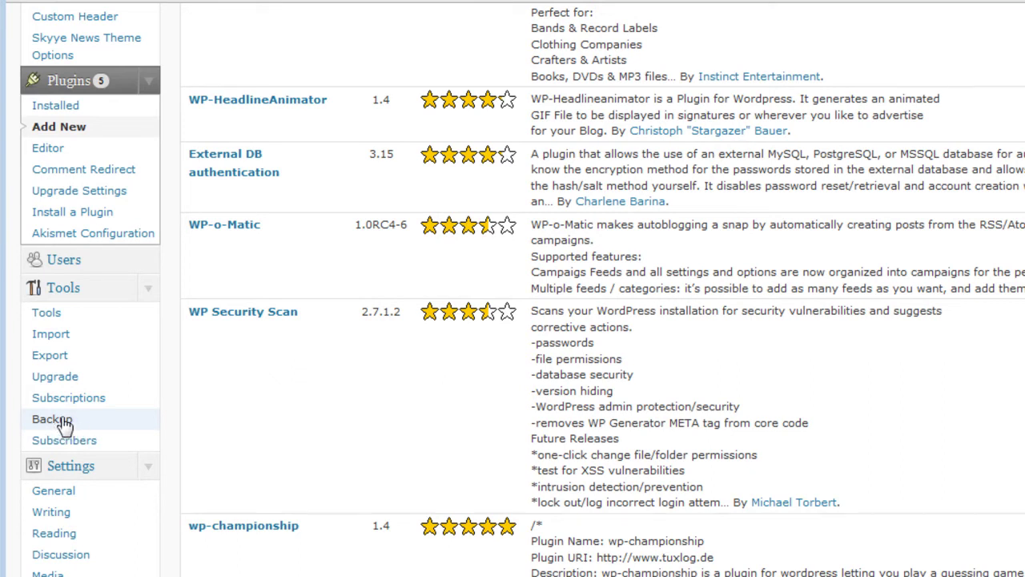
scroll(470, 361, up, 8)
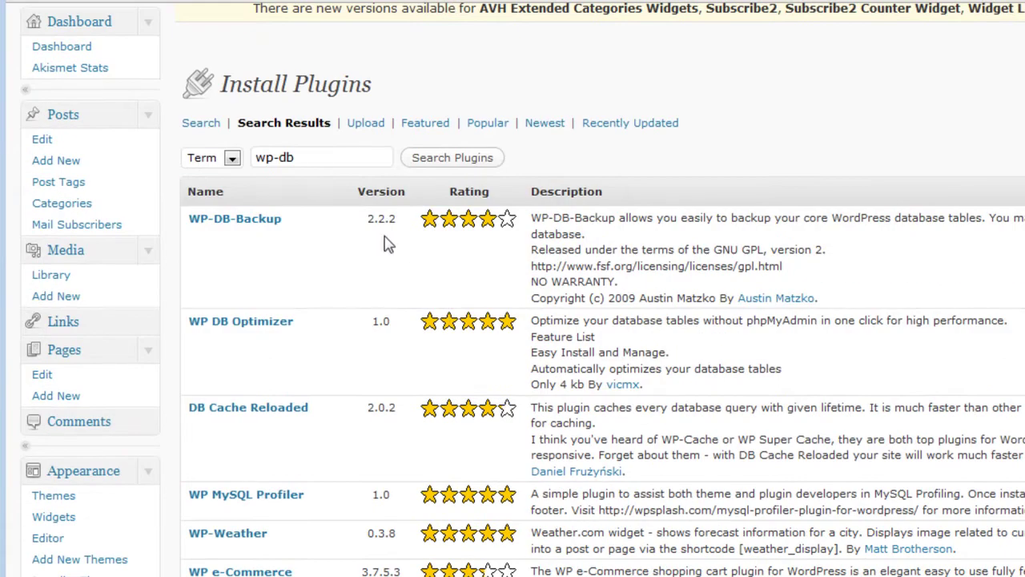
Replace the search term with 'wordpress backup' and search the plugin directory
double_click(343, 160)
text(wo)
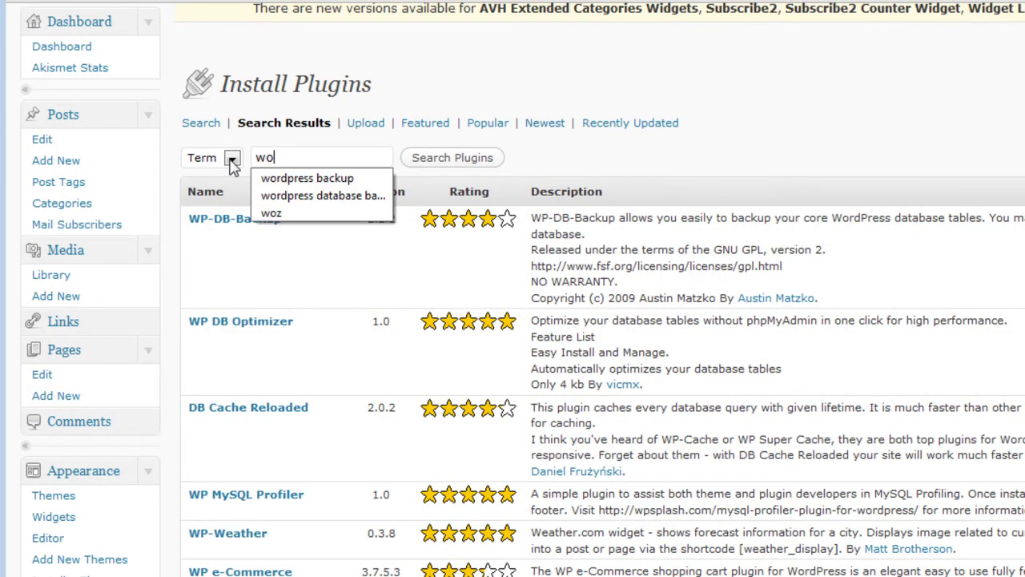
key(Down)
key(Return)
click(455, 157)
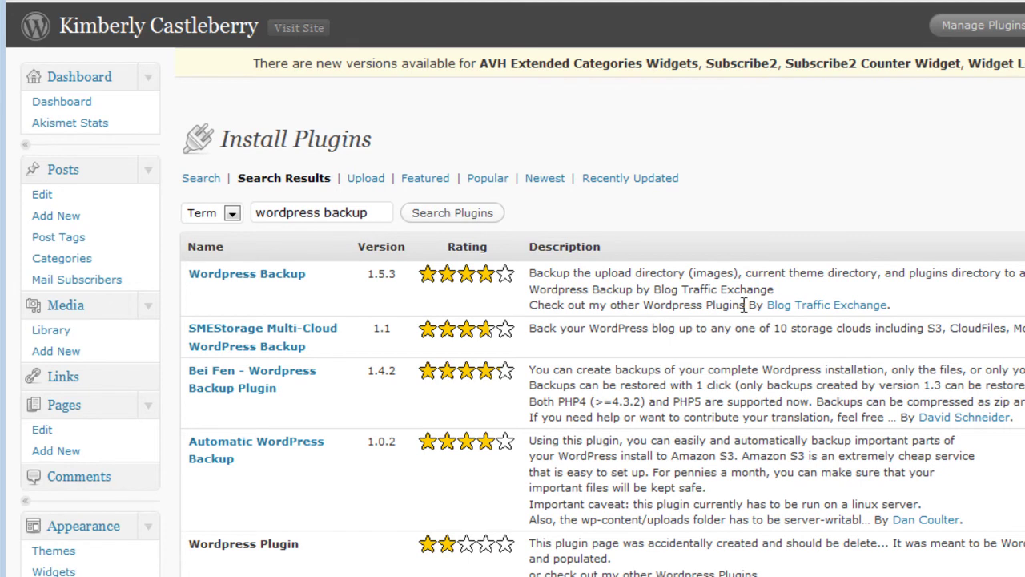
Highlight the Blog Traffic Exchange author credit and scroll through the backup plugin results
drag(705, 305, 894, 309)
click(934, 301)
scroll(515, 289, down, 1)
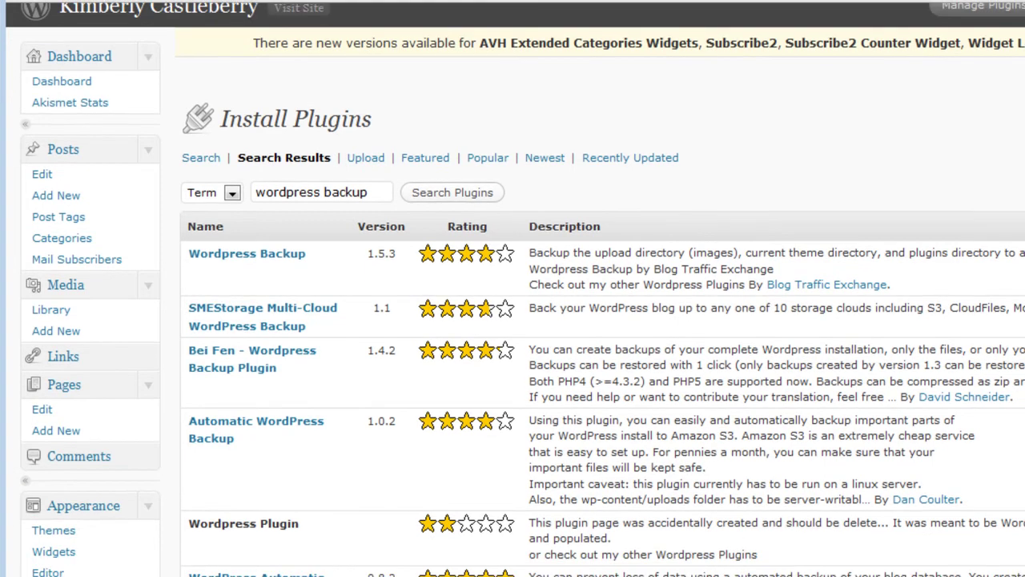
scroll(515, 290, down, 5)
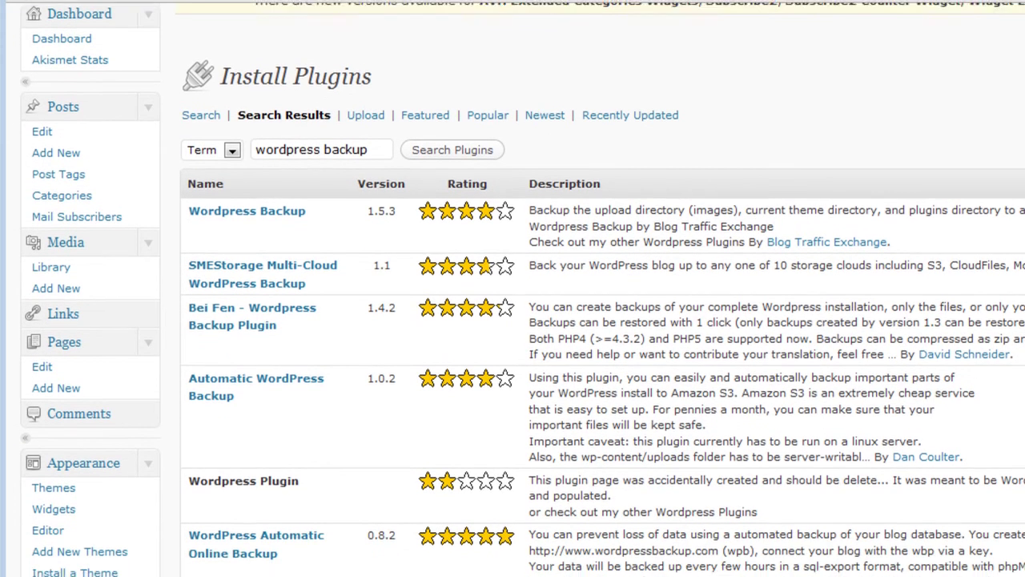
scroll(515, 289, down, 2)
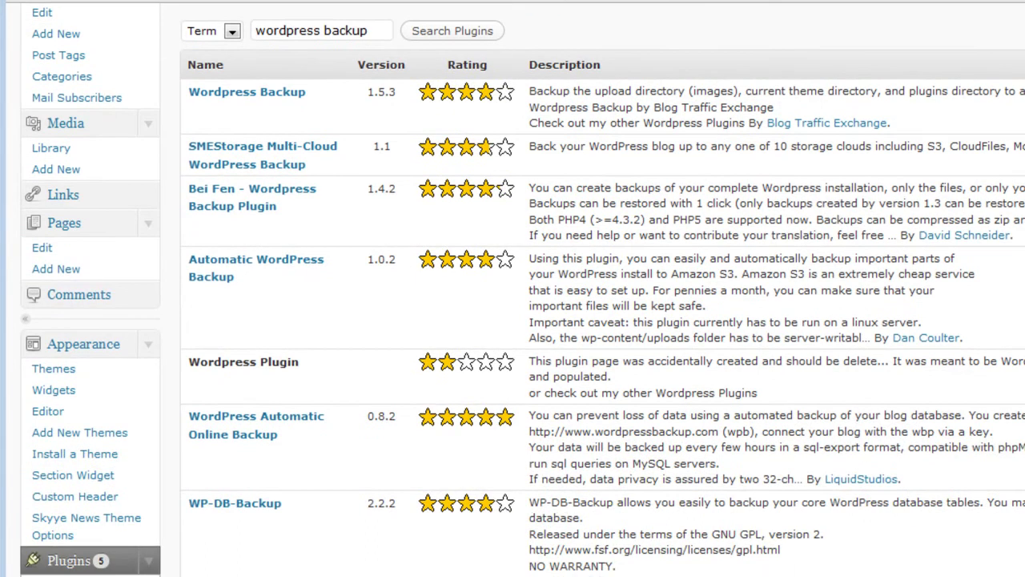
scroll(515, 289, down, 2)
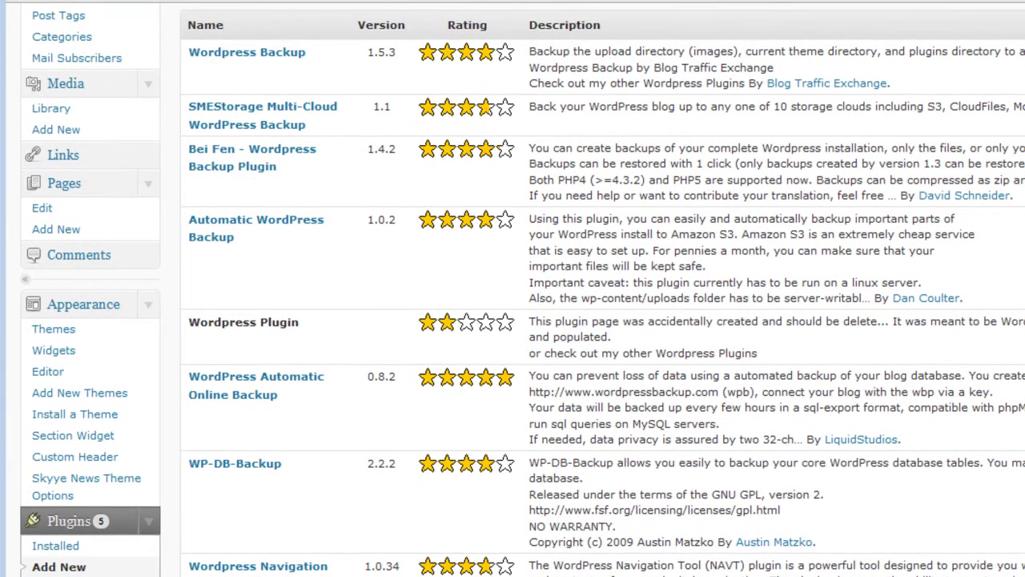
scroll(515, 289, down, 1)
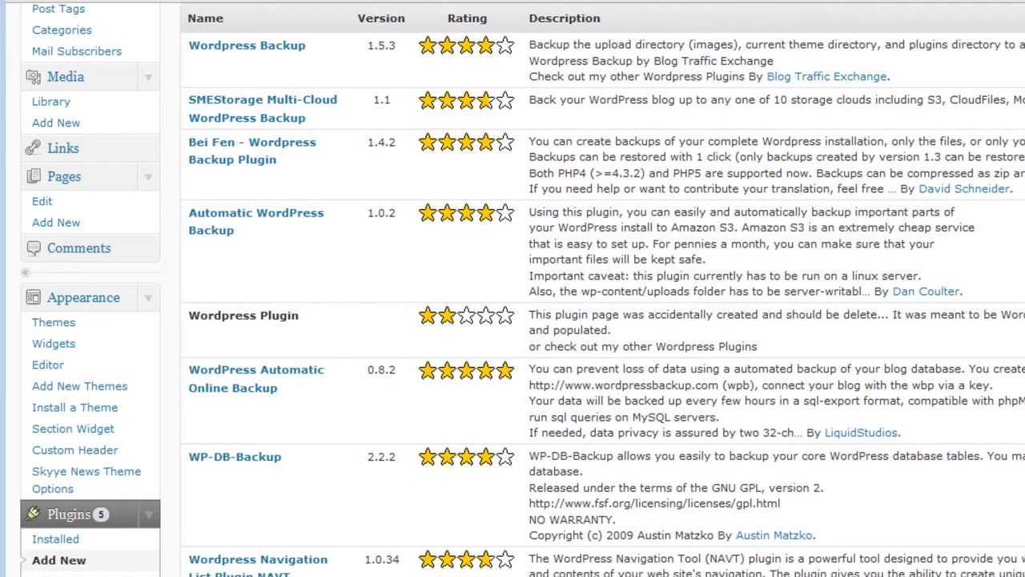
scroll(515, 289, up, 1)
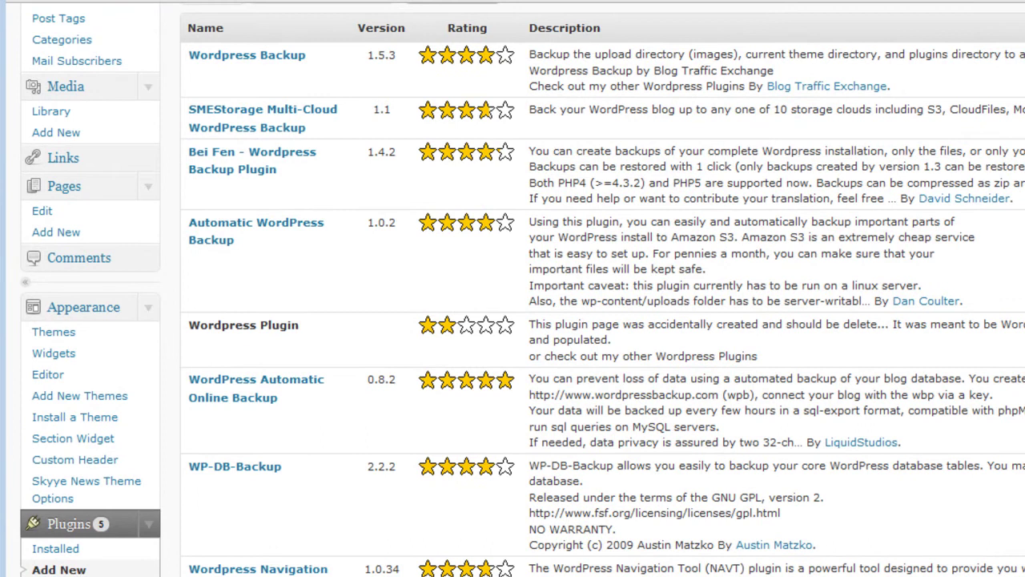
scroll(515, 289, down, 1)
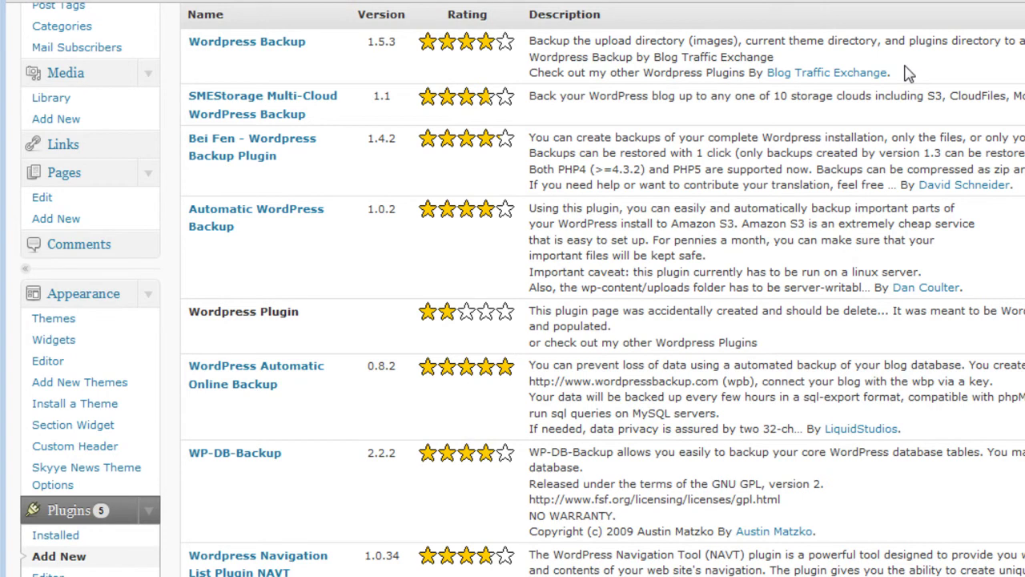
Highlight the Blog Traffic Exchange author name again and scroll further down the results
drag(890, 74, 768, 78)
click(994, 72)
scroll(522, 288, down, 7)
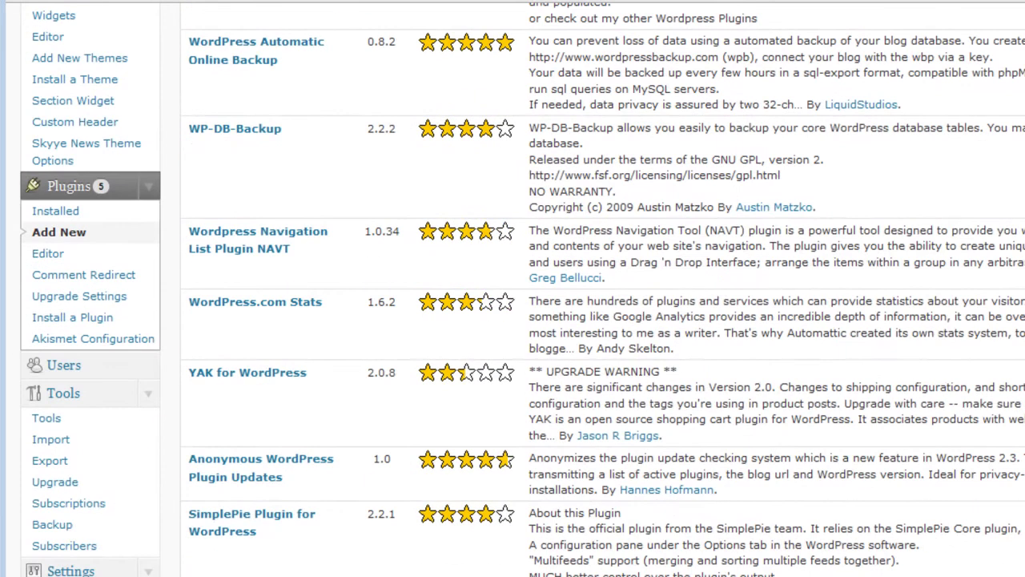
scroll(377, 179, down, 4)
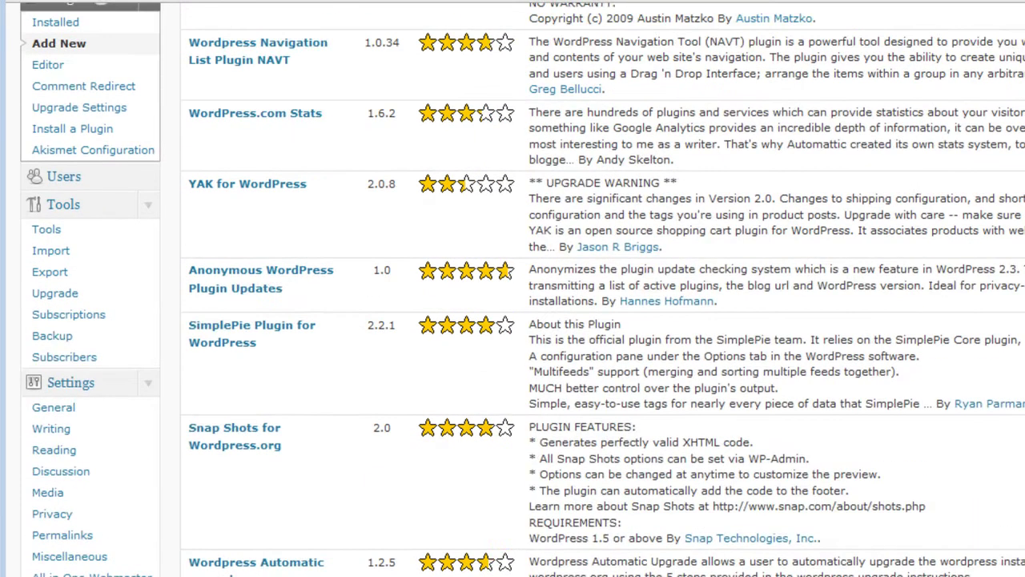
Open Tools > Backup and review the core and optional tables available for backup
click(62, 342)
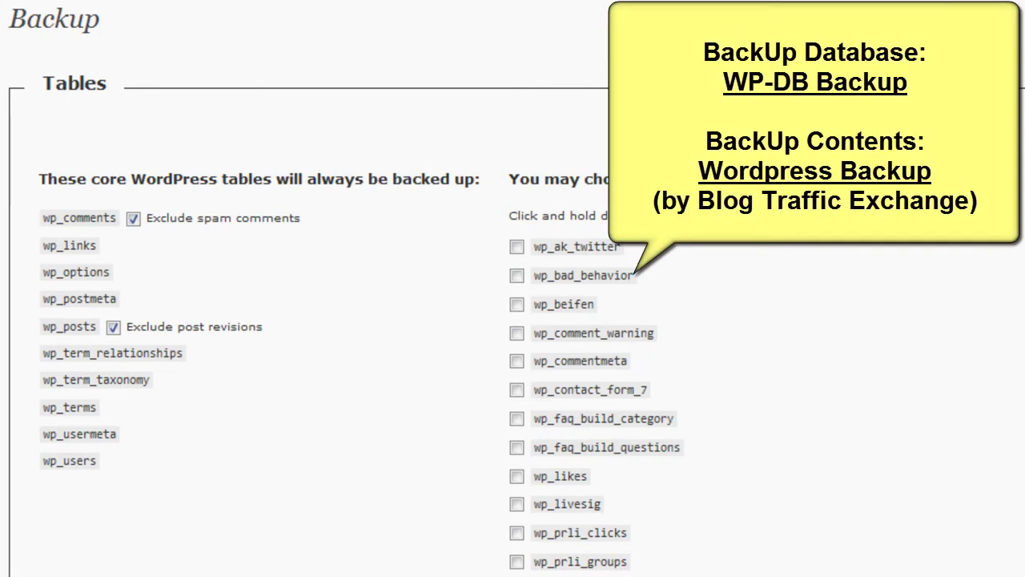
scroll(513, 321, down, 9)
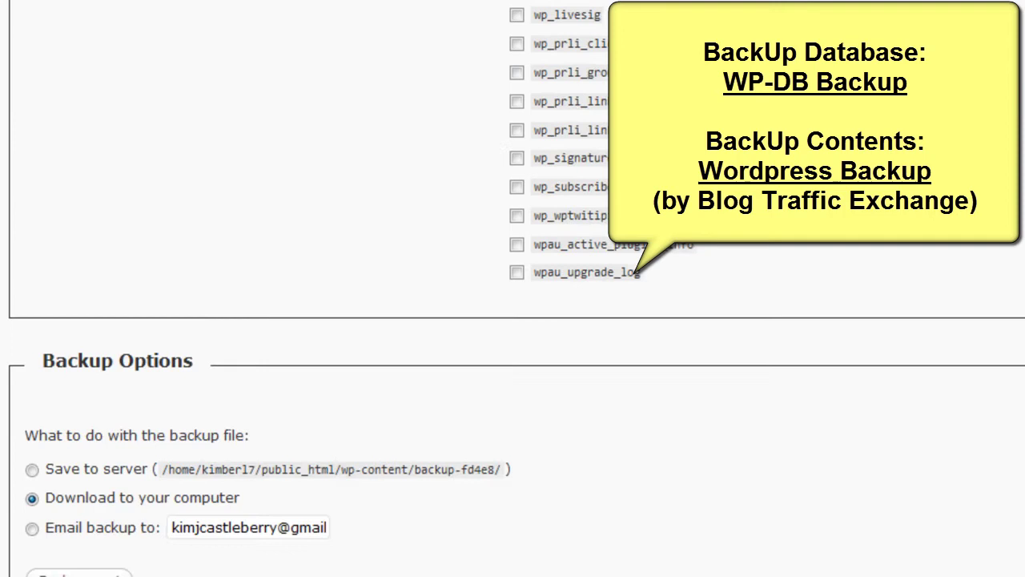
scroll(512, 320, down, 7)
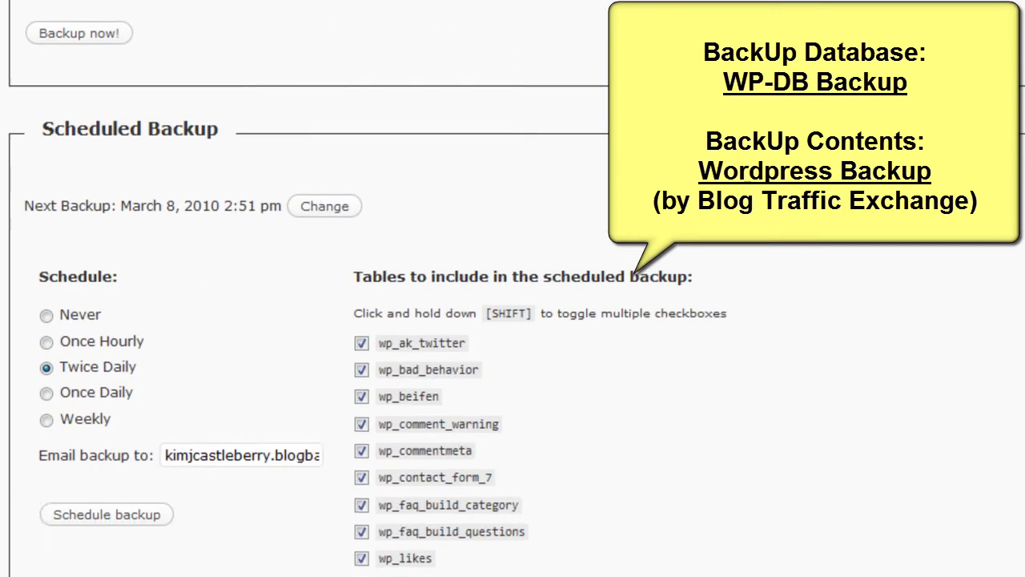
scroll(512, 321, down, 2)
scroll(512, 321, up, 5)
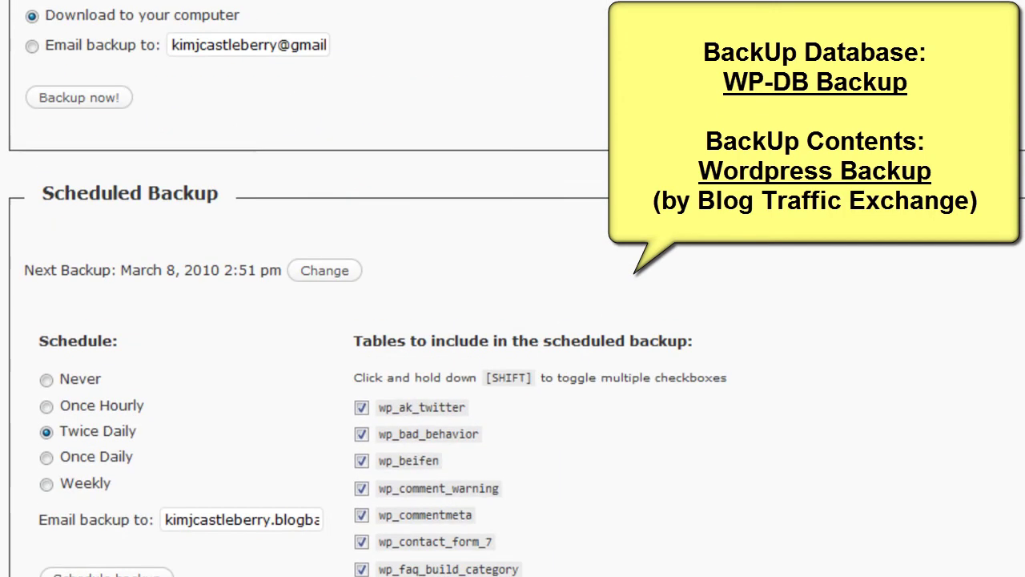
scroll(512, 320, up, 7)
scroll(513, 321, up, 1)
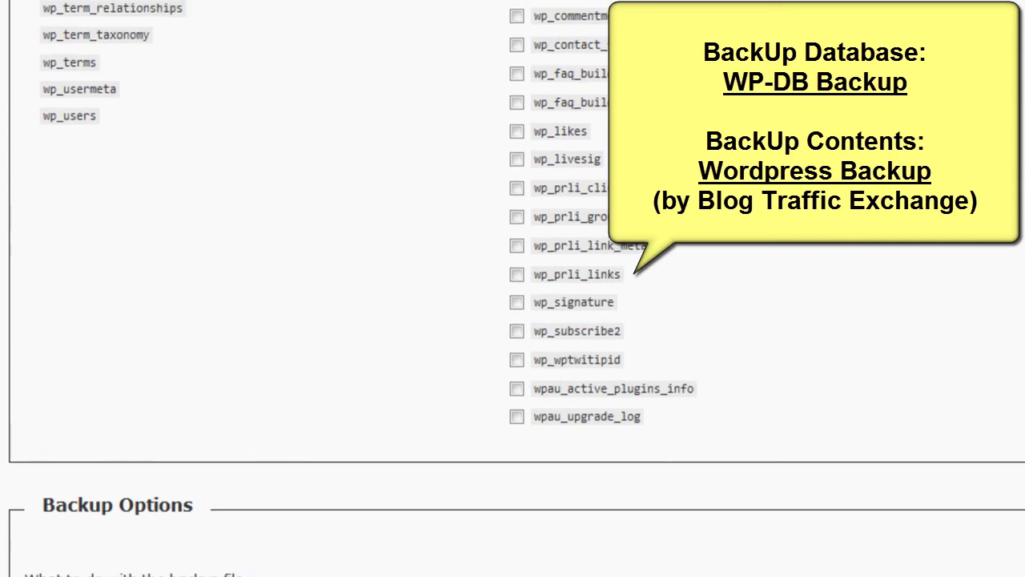
scroll(513, 320, up, 4)
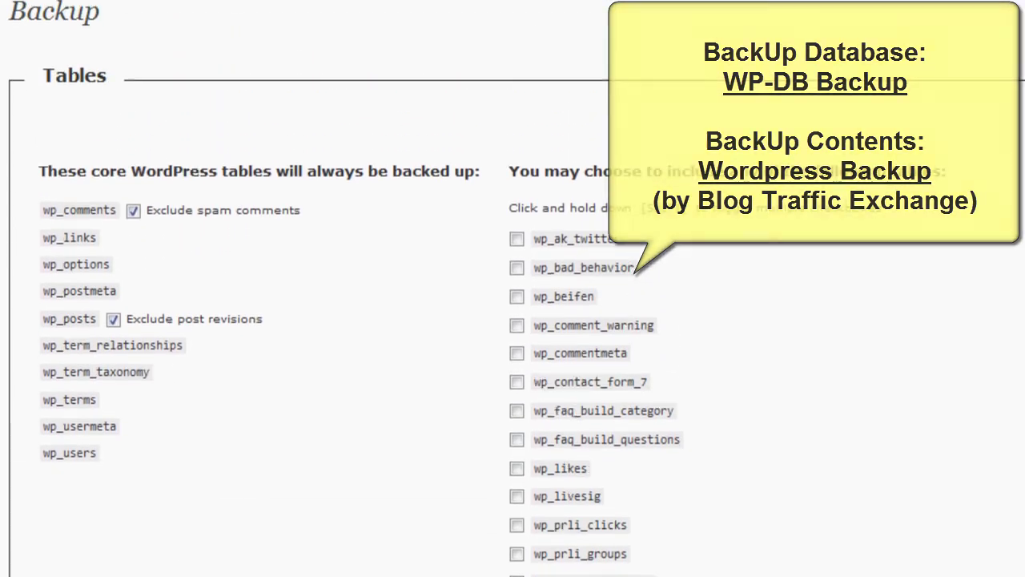
scroll(513, 321, down, 3)
scroll(513, 320, down, 4)
scroll(513, 320, up, 1)
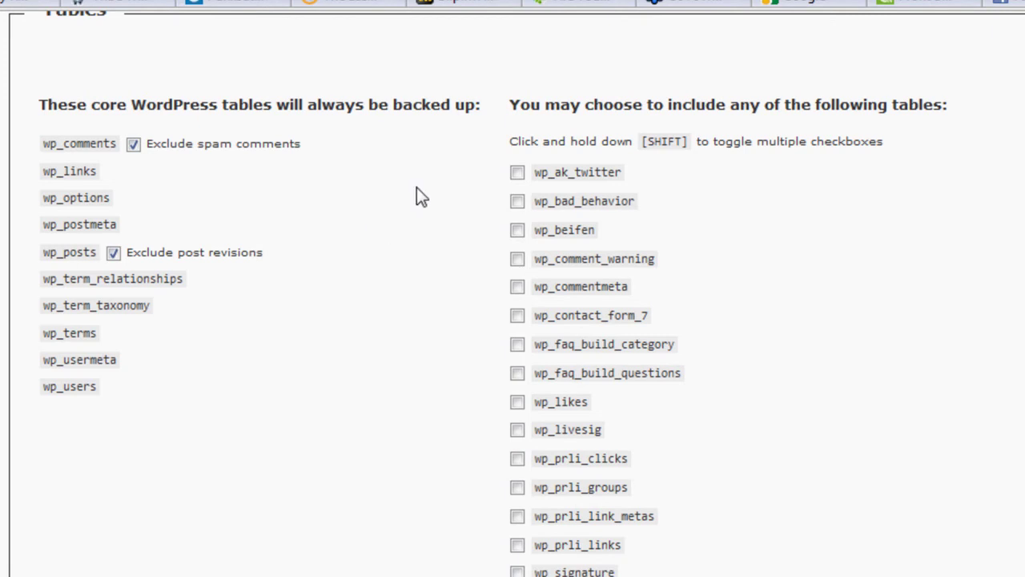
Tick every optional table from wp_ak_twitter to wpau_upgrade_log, shift-clicking ranges
drag(511, 106, 851, 108)
click(900, 102)
click(517, 204)
click(516, 234)
shift+click(517, 373)
click(517, 546)
click(517, 402)
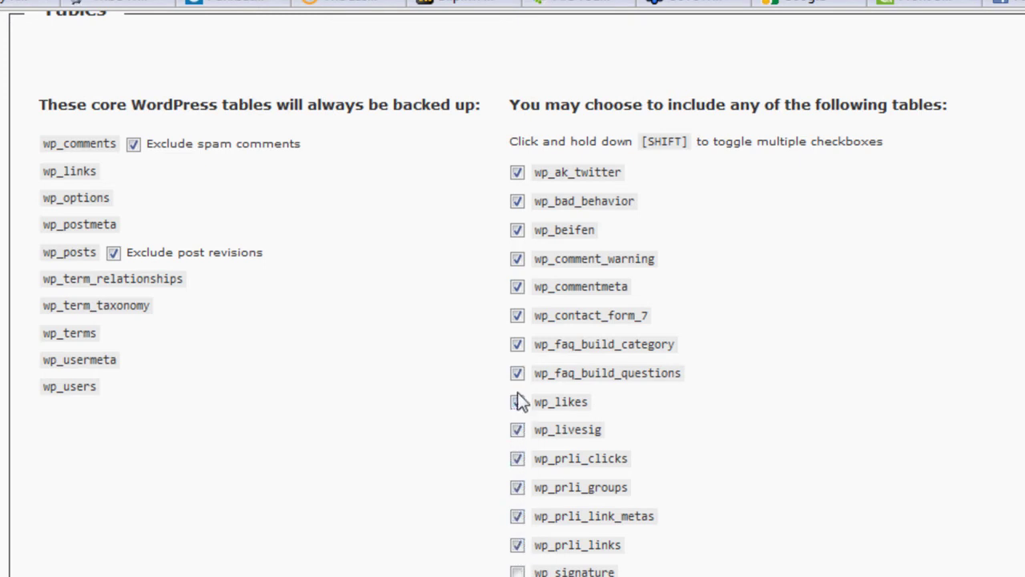
click(517, 572)
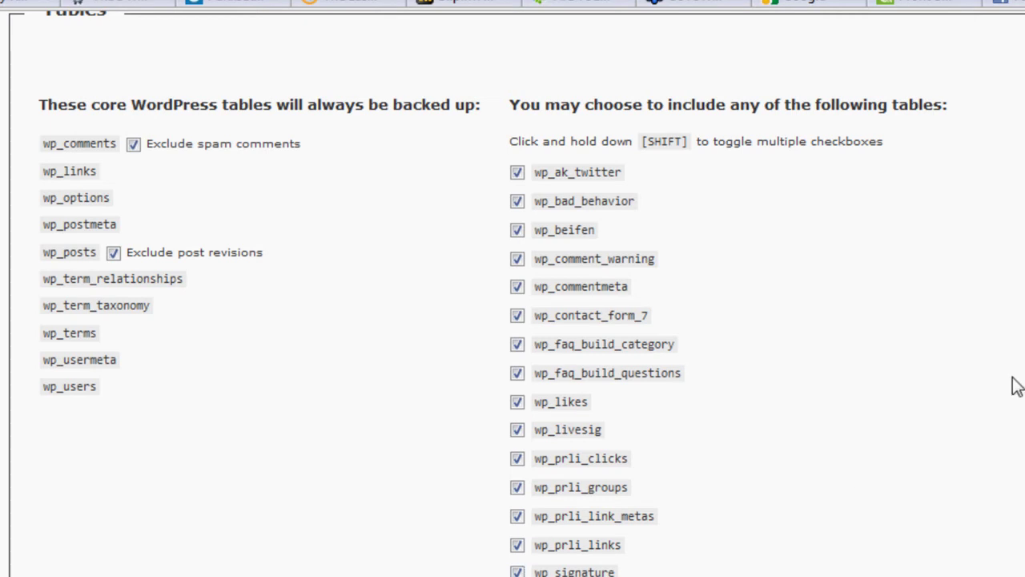
scroll(981, 298, down, 3)
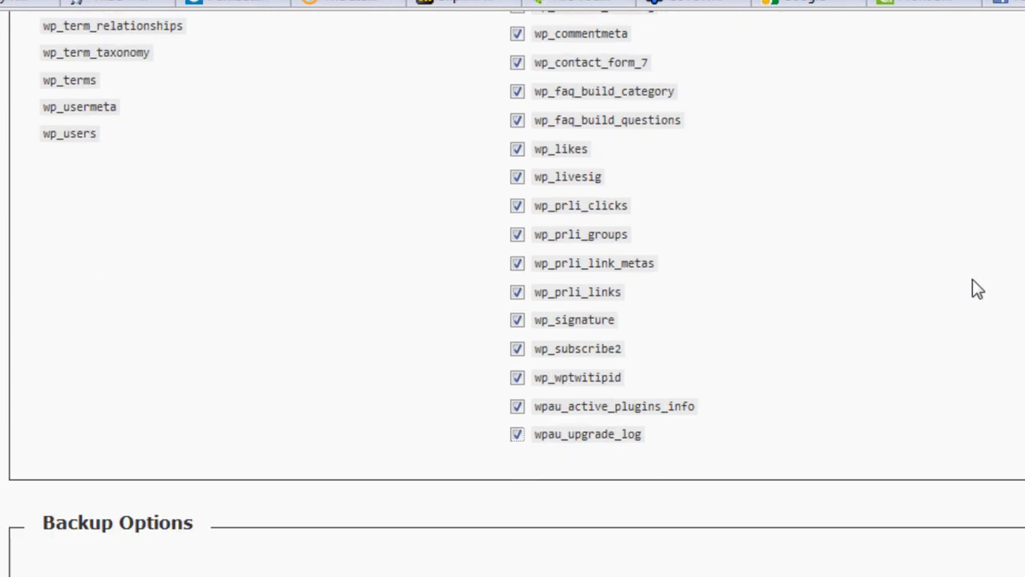
scroll(972, 288, down, 1)
scroll(1016, 283, down, 1)
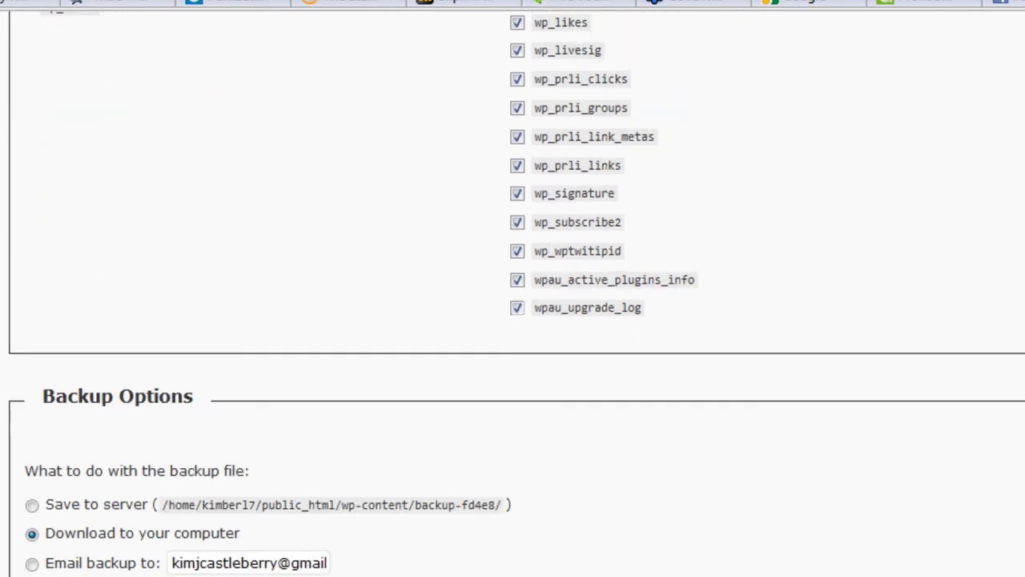
scroll(969, 244, down, 2)
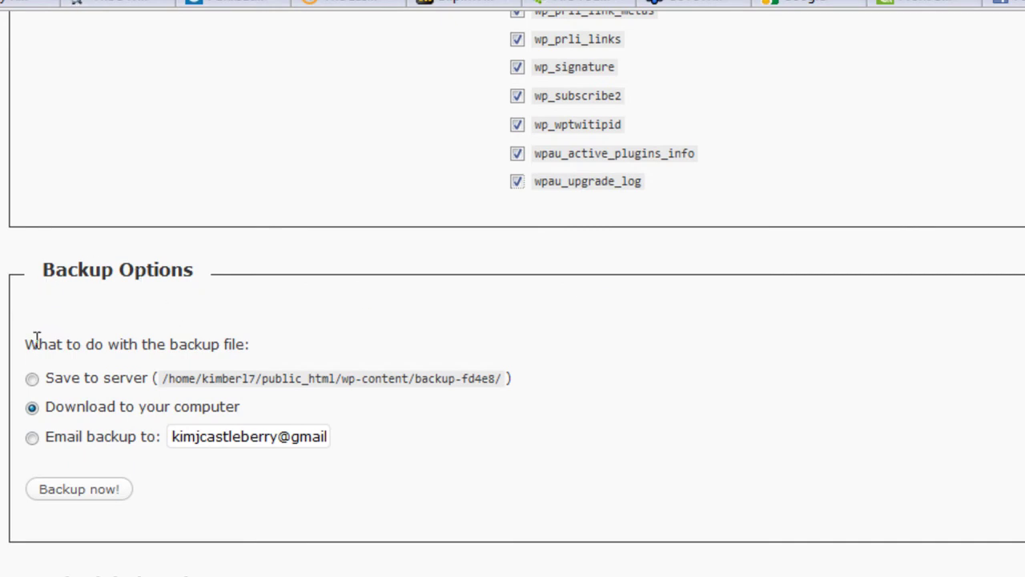
drag(22, 345, 281, 354)
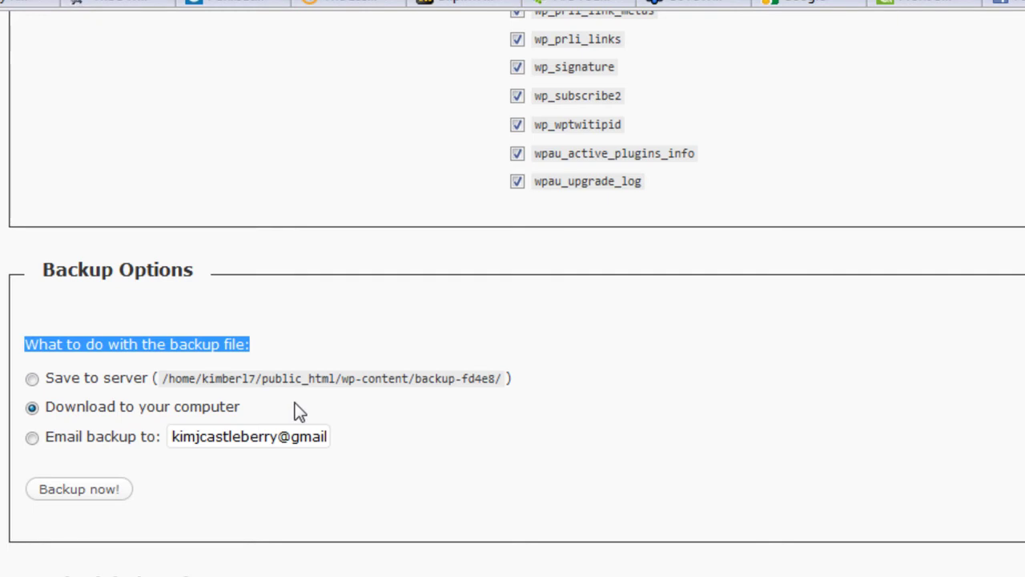
Start the database backup with 'Backup now!' and watch progress reach 9%
click(103, 495)
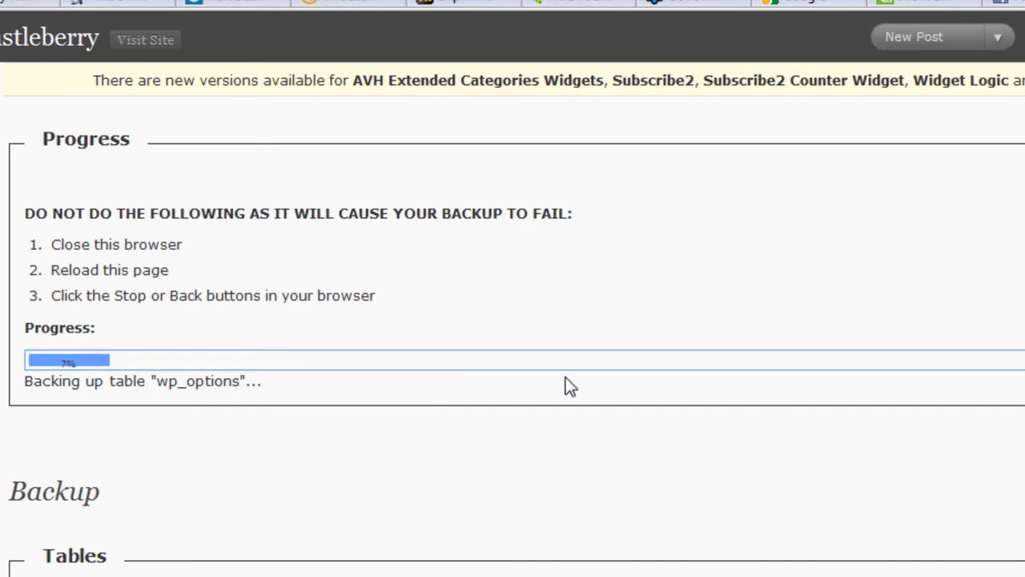
scroll(512, 289, down, 4)
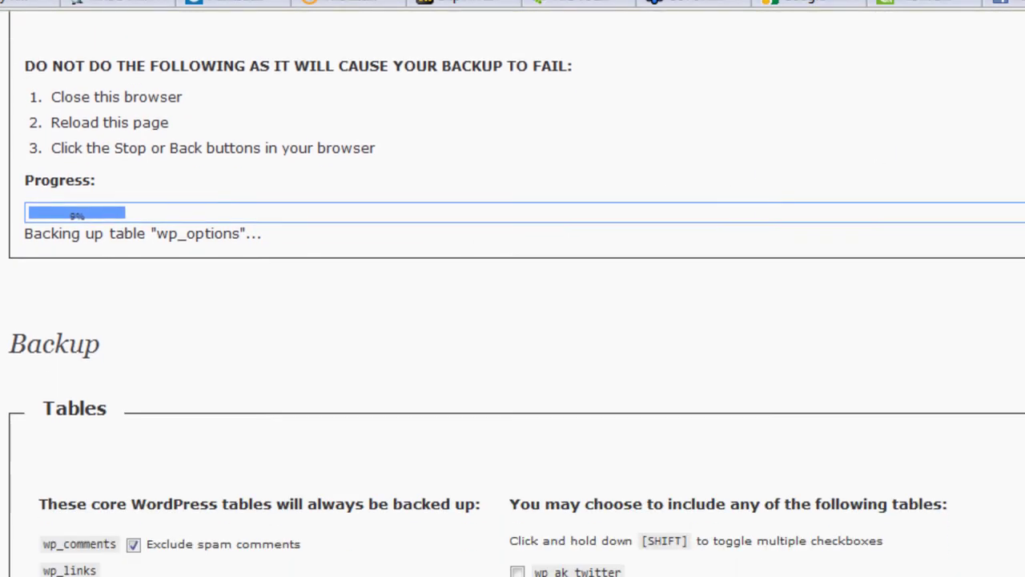
scroll(513, 288, down, 4)
scroll(513, 288, up, 5)
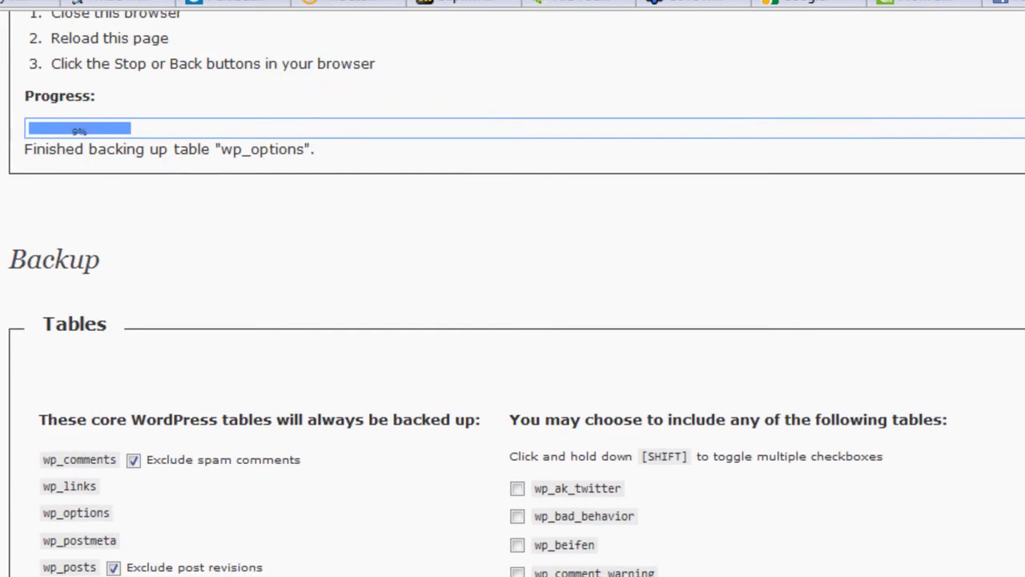
scroll(512, 288, down, 2)
scroll(512, 288, down, 20)
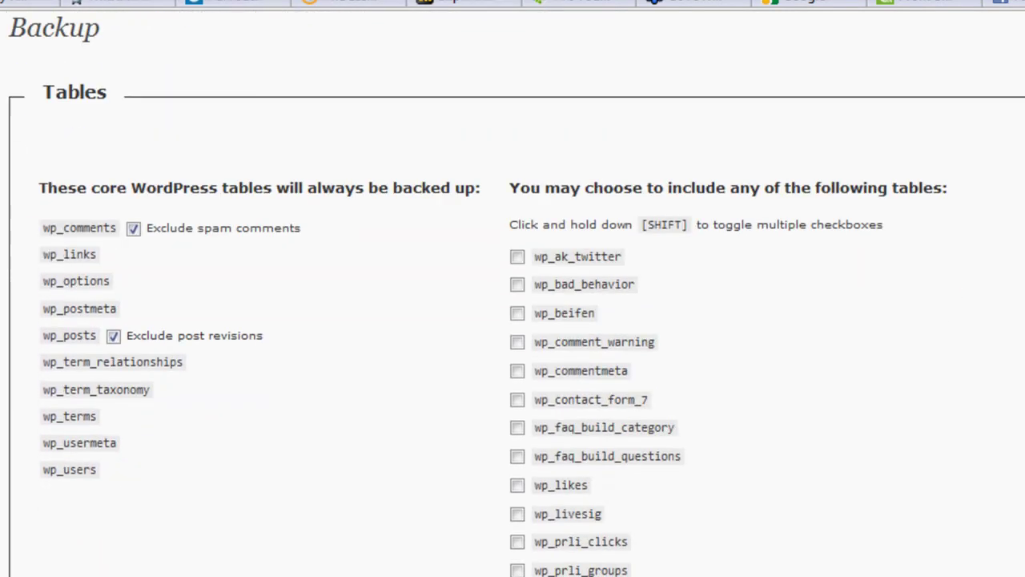
In Scheduled Backup, toggle wp_commentmeta off and back on so all tables stay ticked
scroll(512, 288, down, 9)
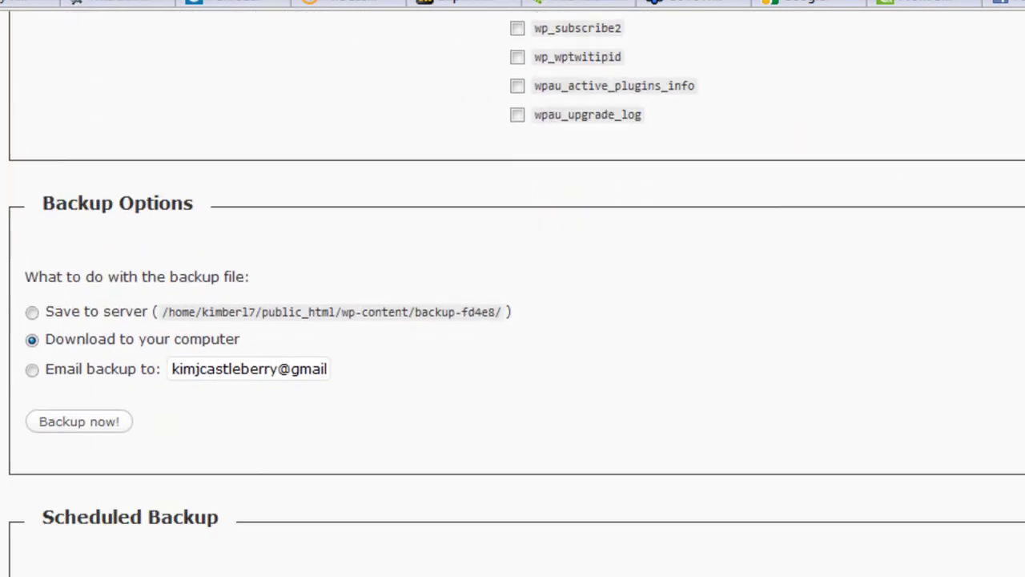
scroll(512, 289, down, 7)
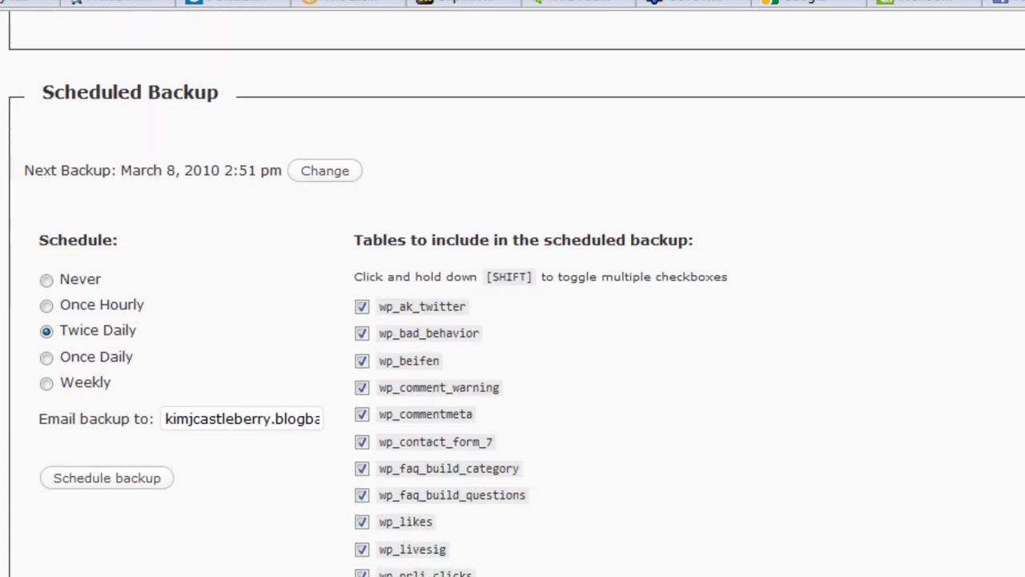
scroll(513, 288, down, 1)
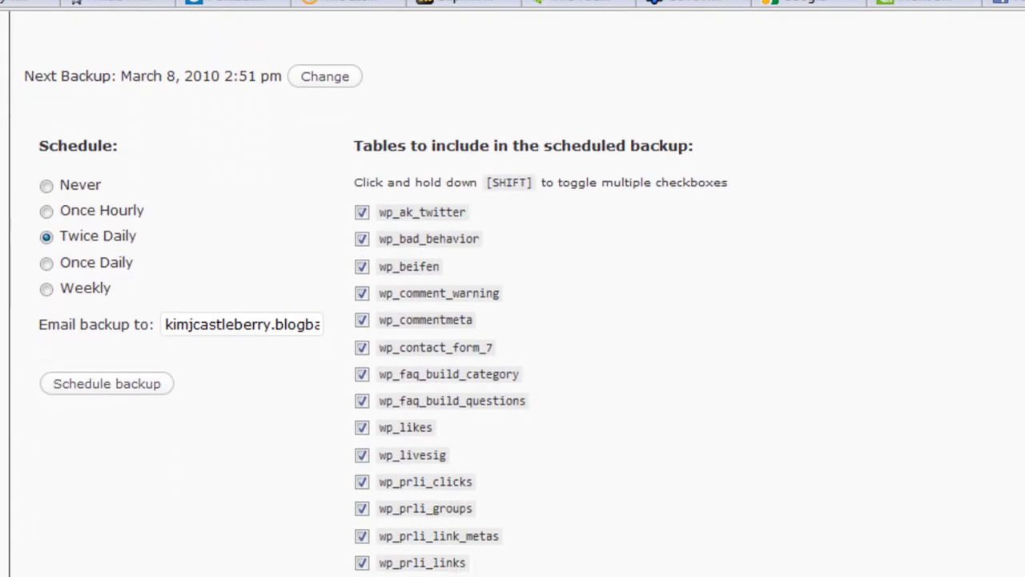
scroll(512, 288, up, 1)
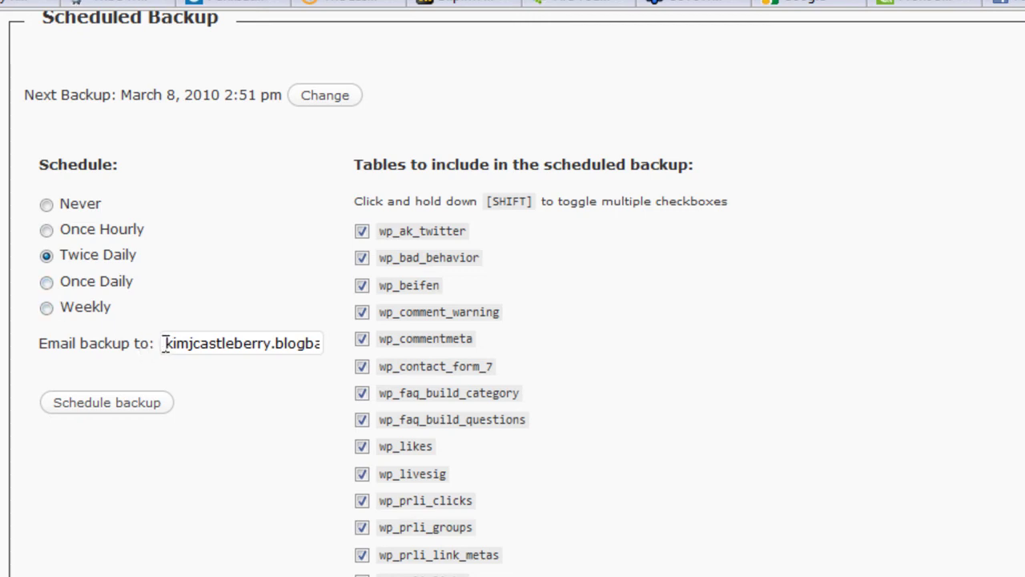
drag(165, 343, 294, 343)
click(294, 343)
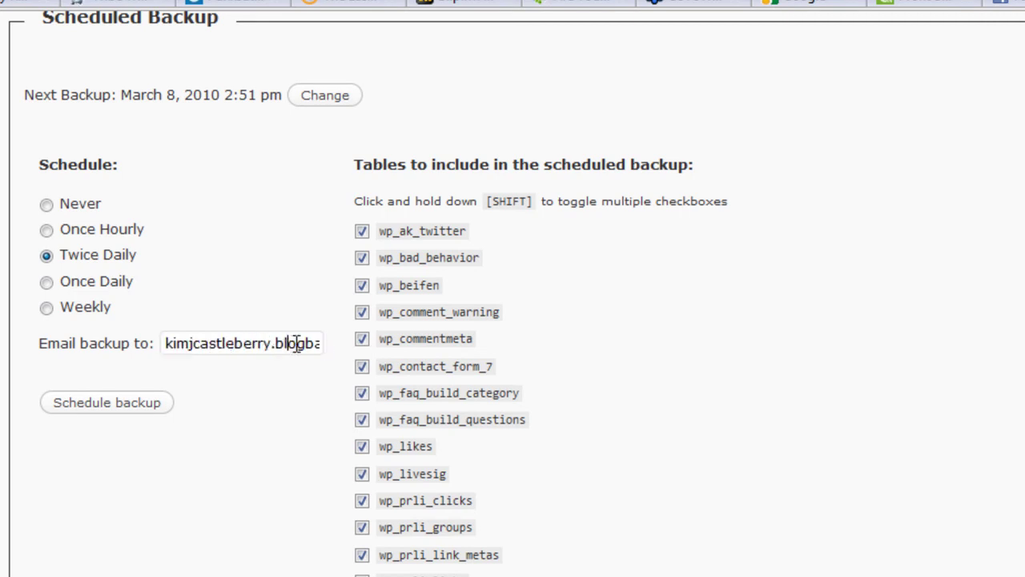
click(363, 340)
click(362, 339)
Check the scheduled backup e-mail address by selecting and deselecting its text
click(303, 343)
drag(166, 342, 345, 340)
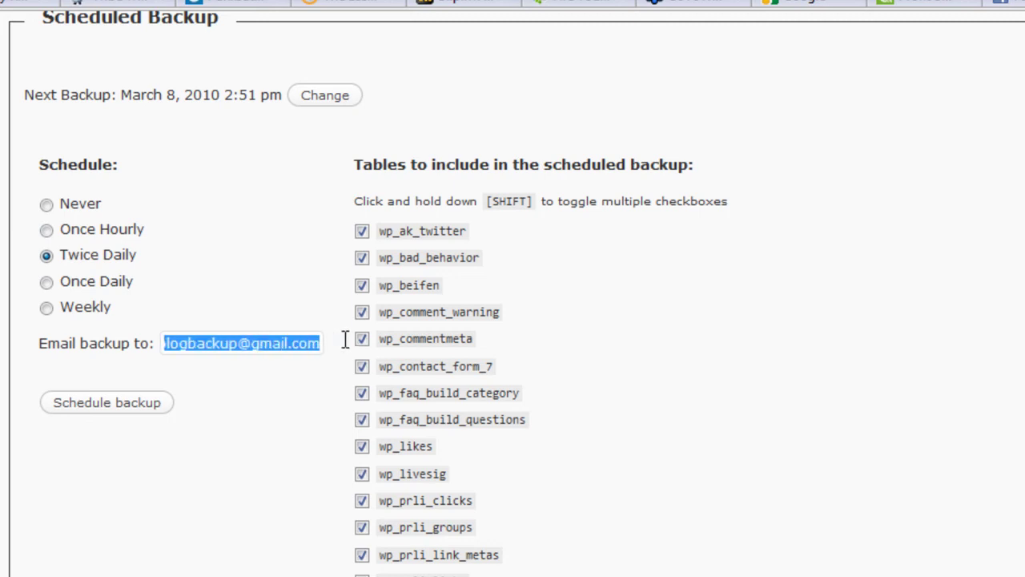
click(293, 343)
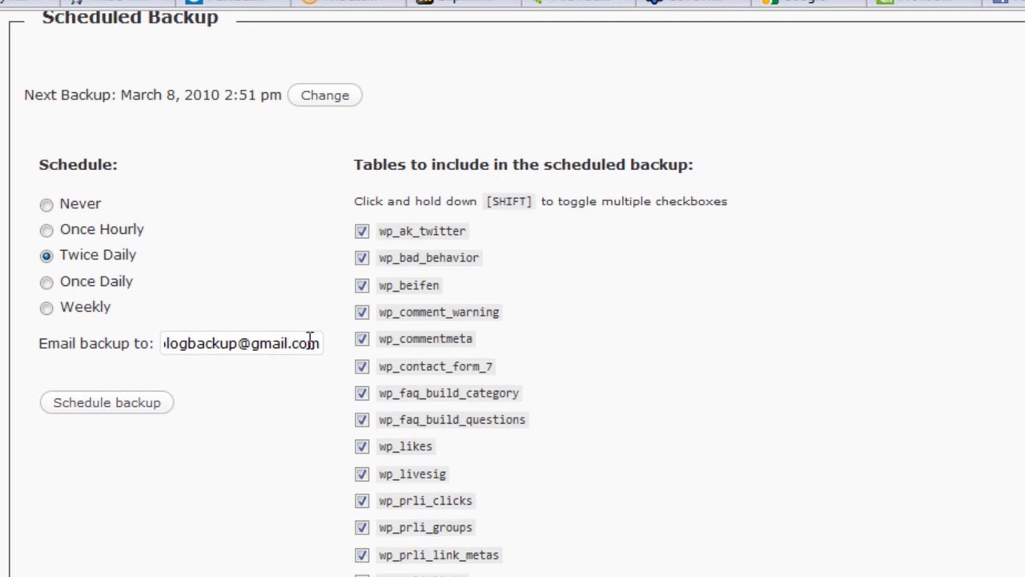
drag(245, 343, 108, 355)
click(273, 345)
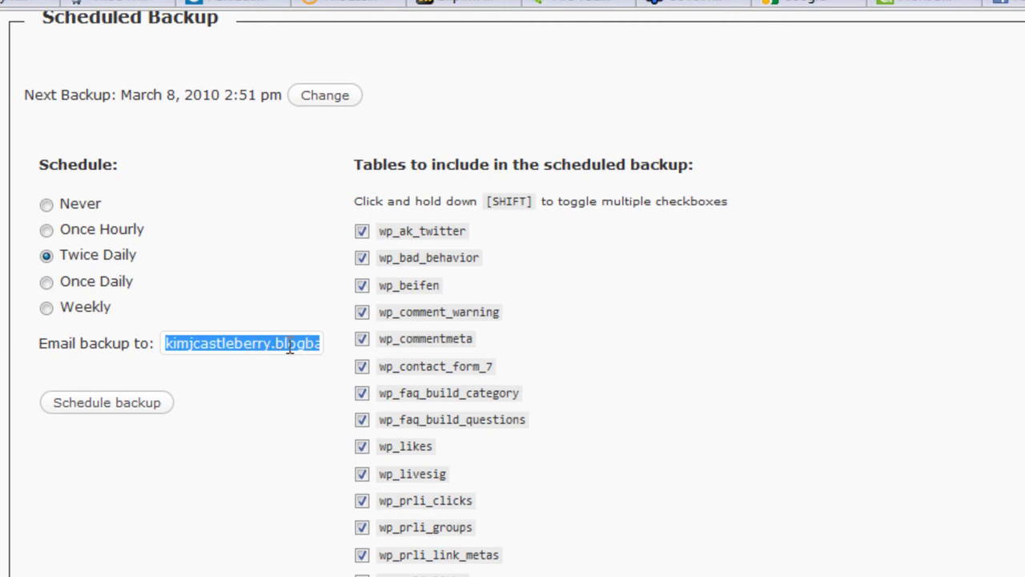
drag(288, 345, 106, 348)
click(218, 344)
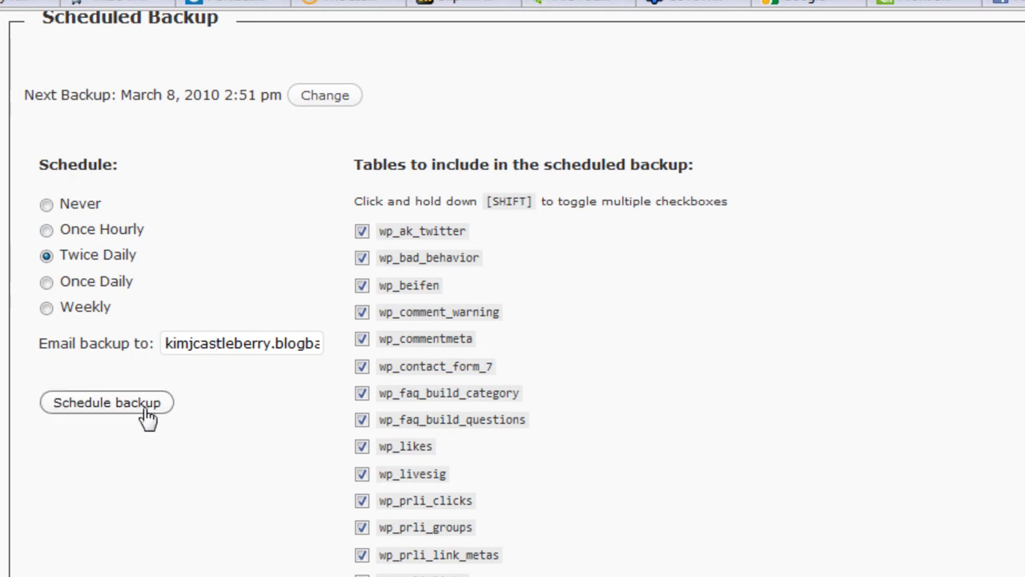
Run a one-time 'Download to your computer' backup to 100% and dismiss the .sql.gz save prompt
scroll(391, 316, up, 4)
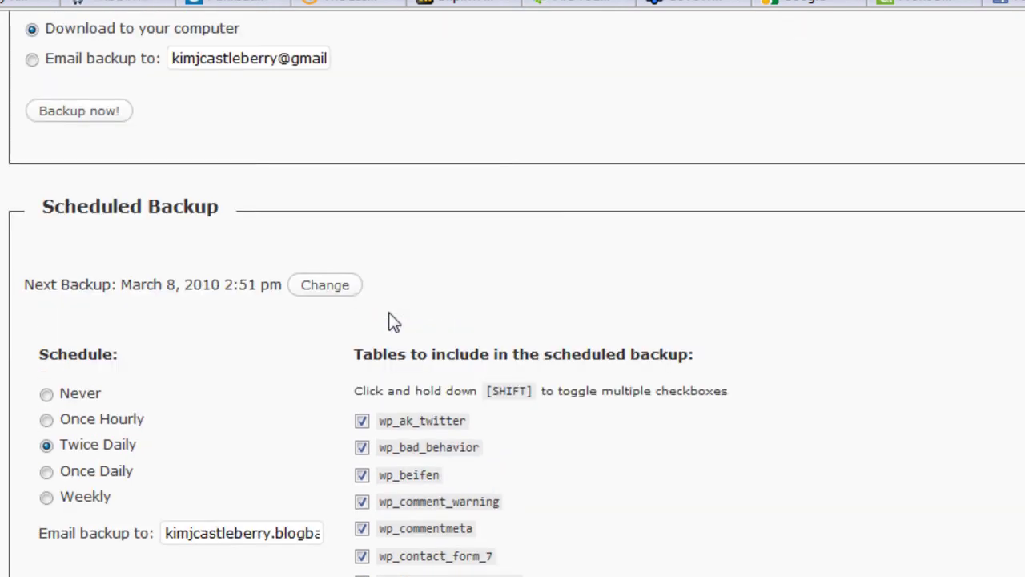
scroll(393, 320, up, 4)
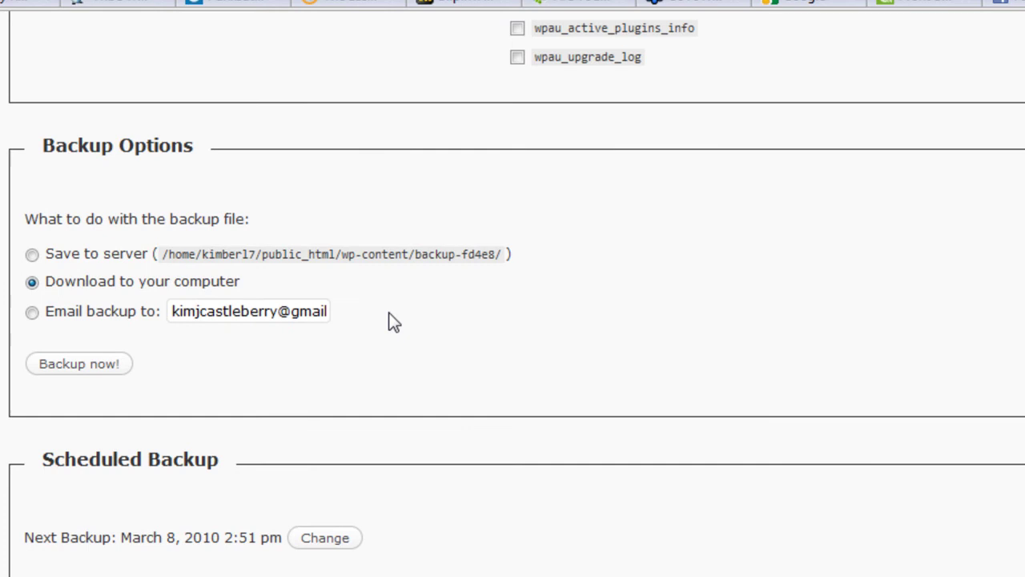
scroll(393, 320, up, 3)
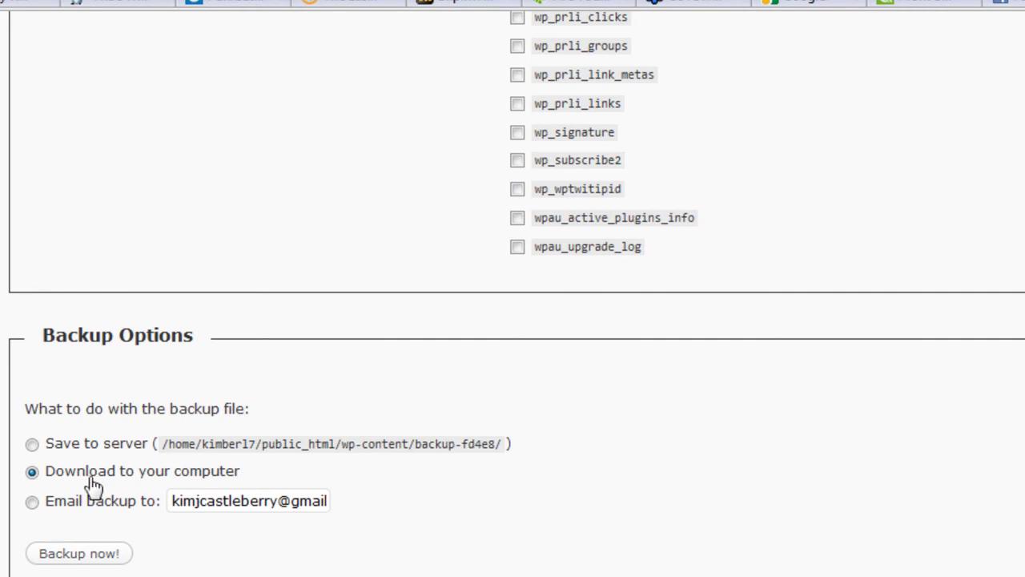
click(79, 553)
scroll(789, 355, up, 5)
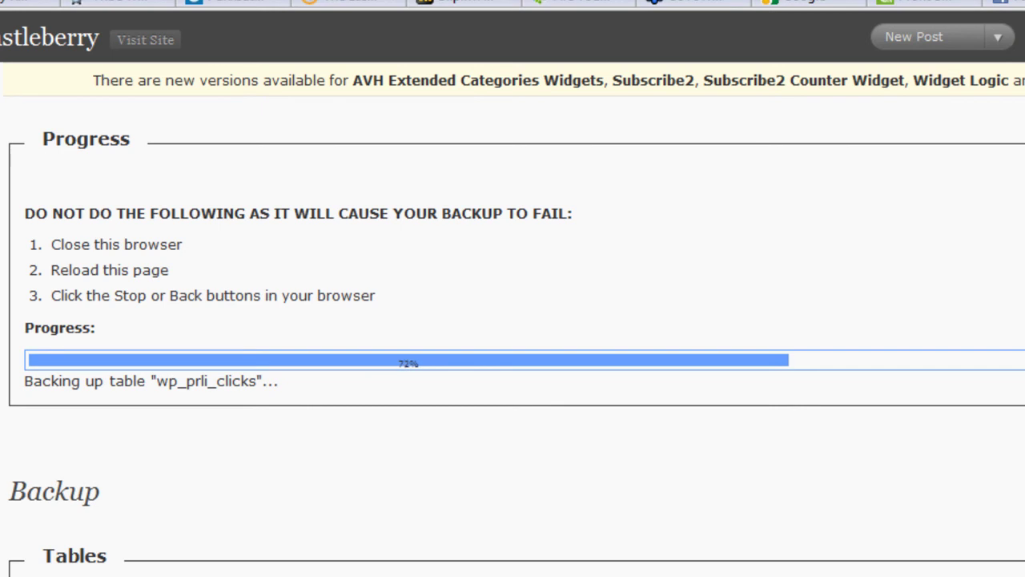
scroll(953, 366, down, 1)
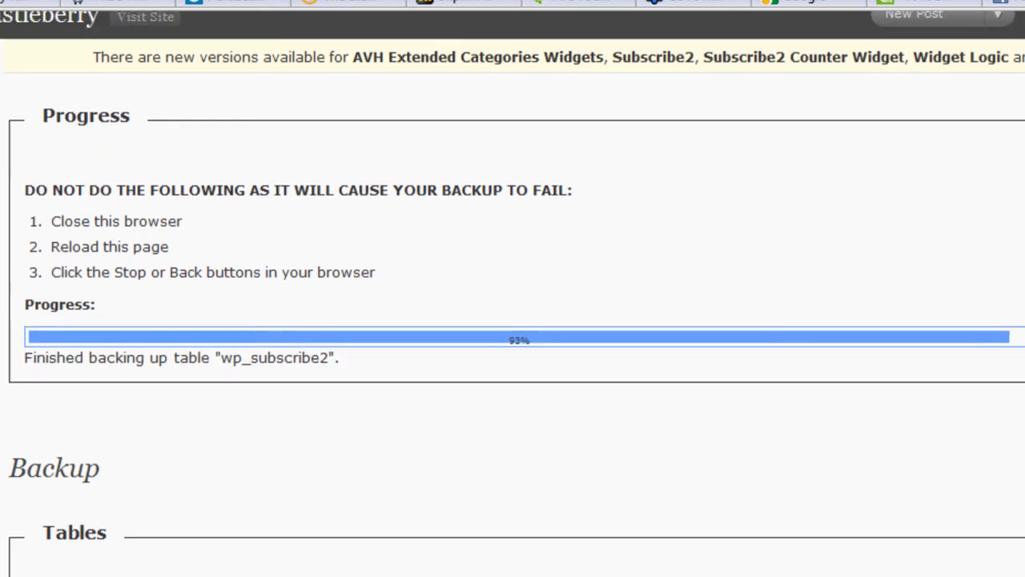
scroll(513, 288, up, 1)
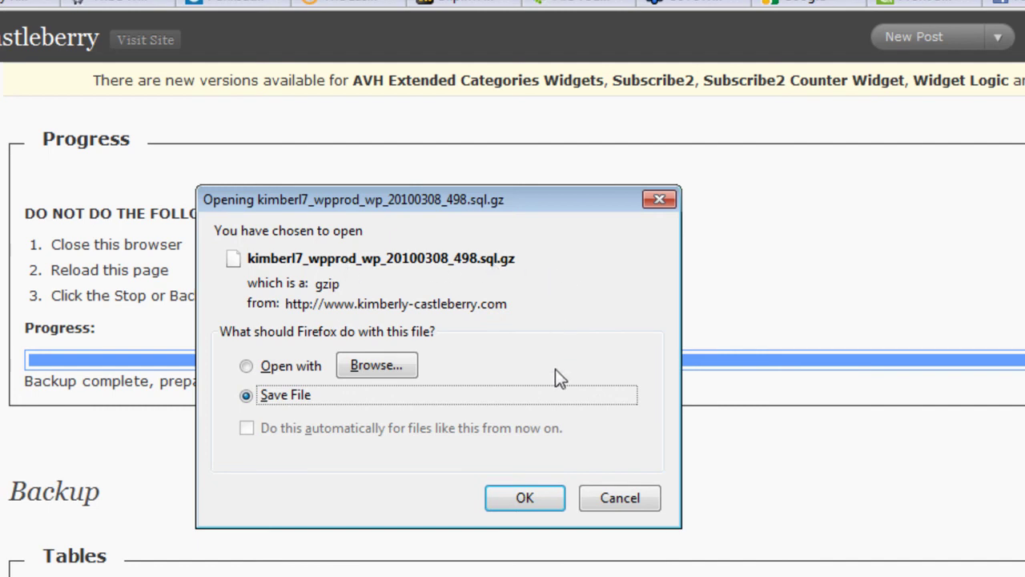
click(624, 499)
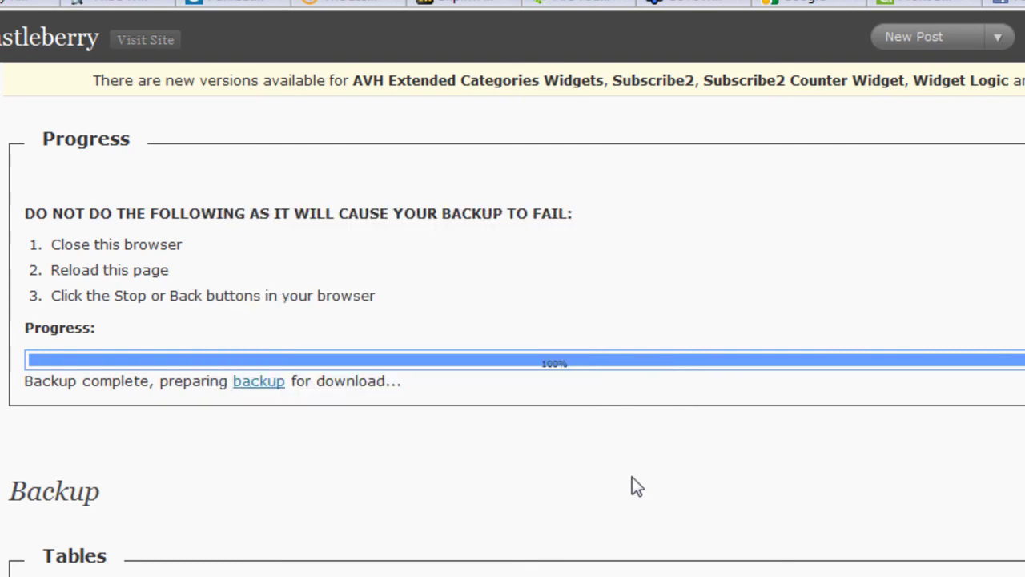
scroll(458, 412, down, 5)
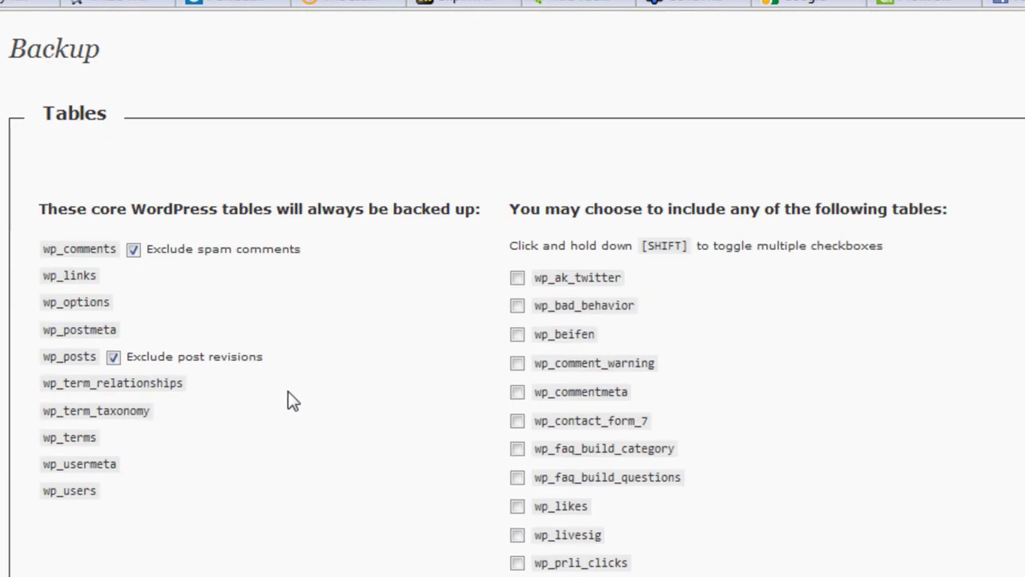
scroll(513, 320, up, 4)
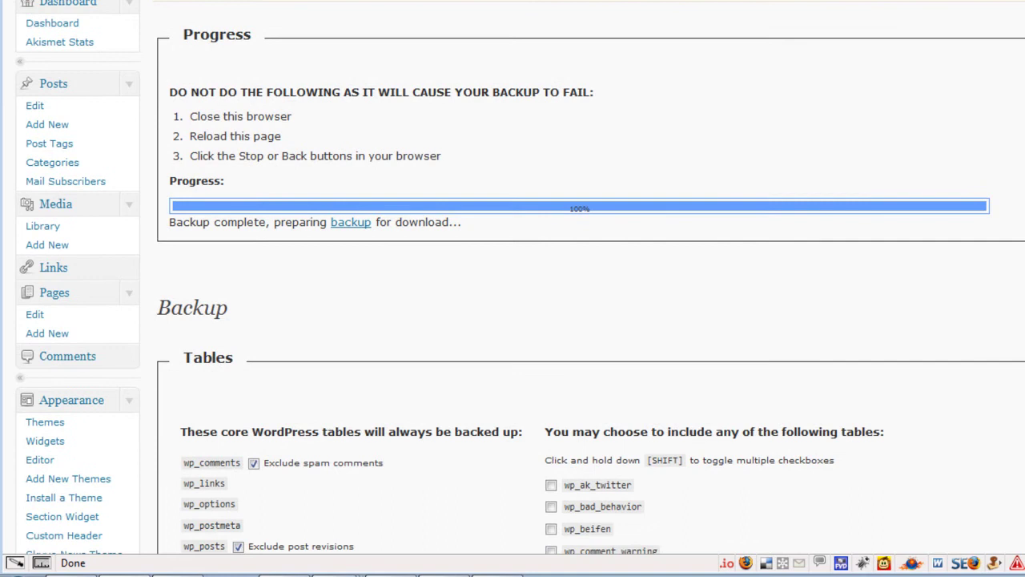
scroll(512, 278, down, 15)
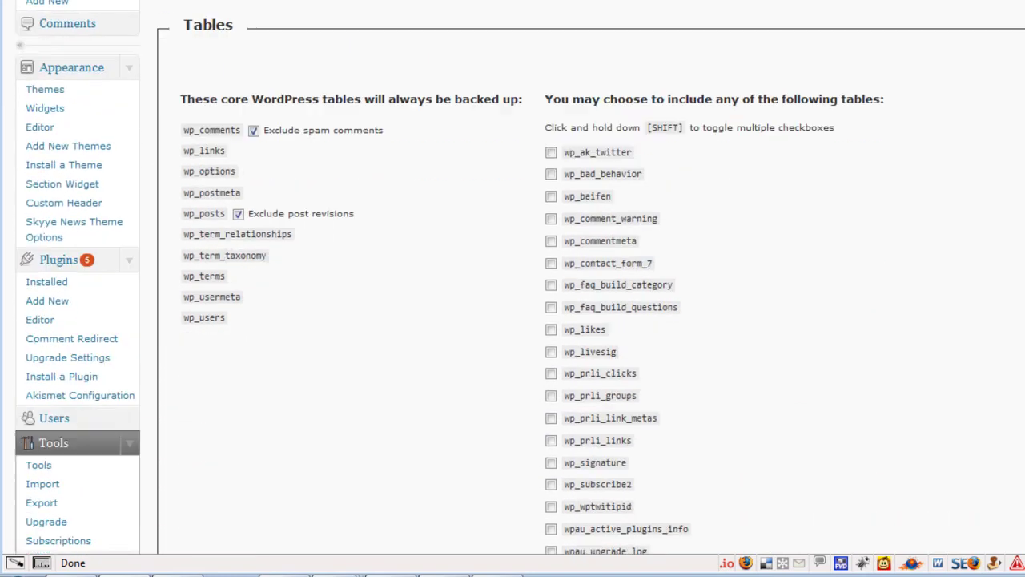
scroll(512, 277, down, 6)
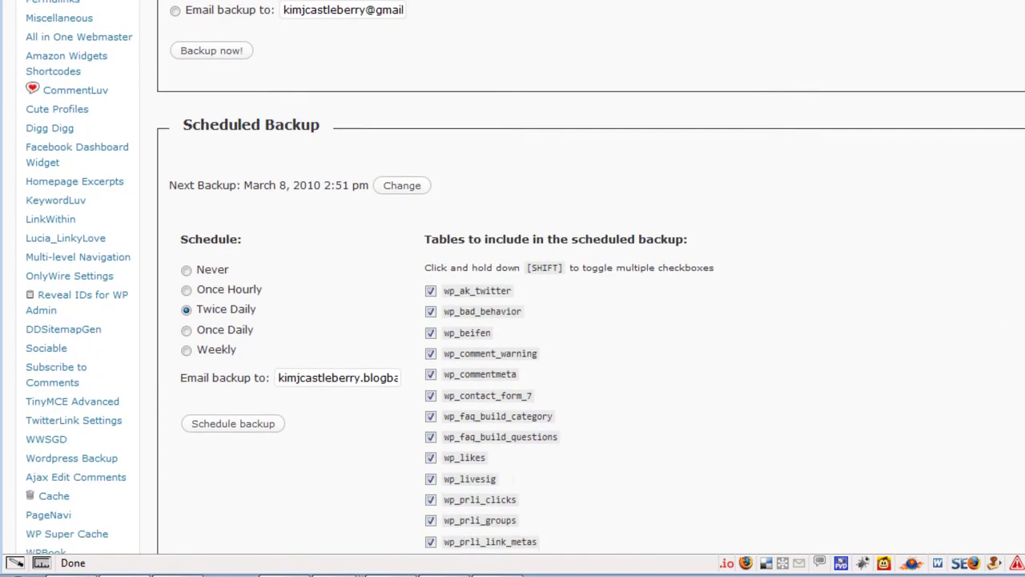
scroll(513, 277, up, 4)
scroll(513, 277, down, 2)
scroll(512, 277, down, 4)
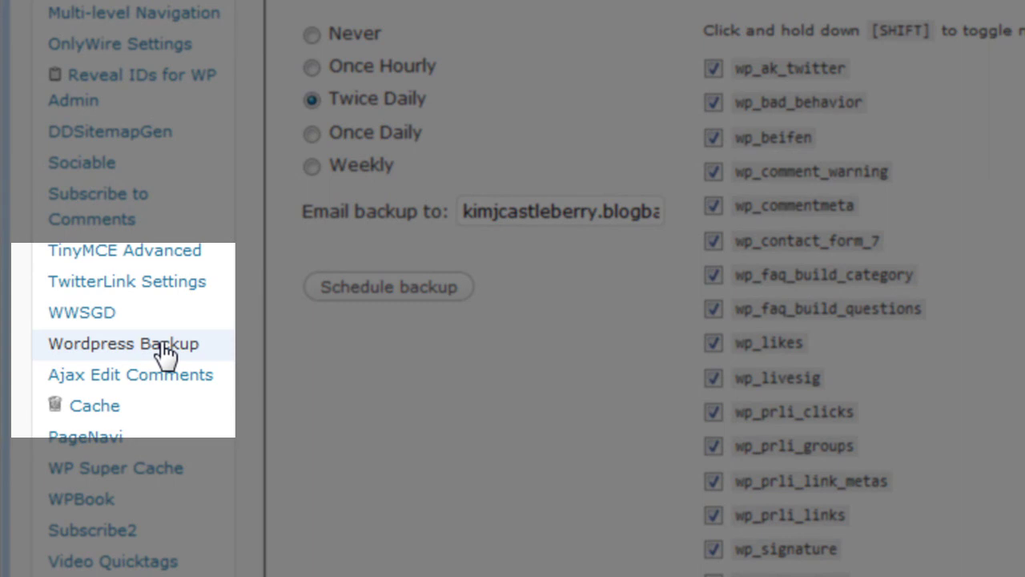
Open Settings > Wordpress Backup and select then deselect the backup e-mail address text
click(164, 350)
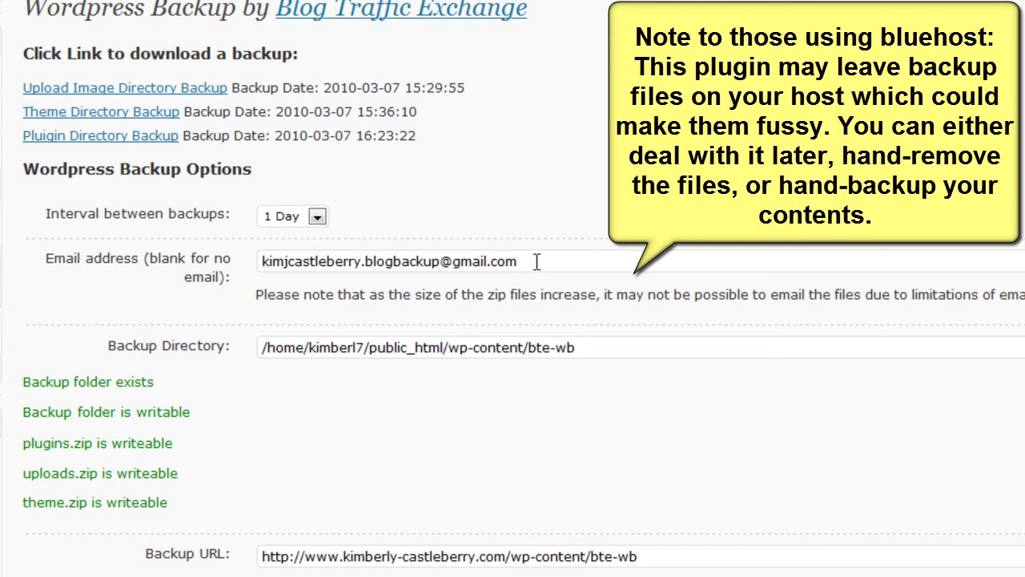
drag(535, 261, 190, 274)
click(565, 254)
drag(371, 268, 245, 272)
click(495, 260)
drag(528, 265, 228, 272)
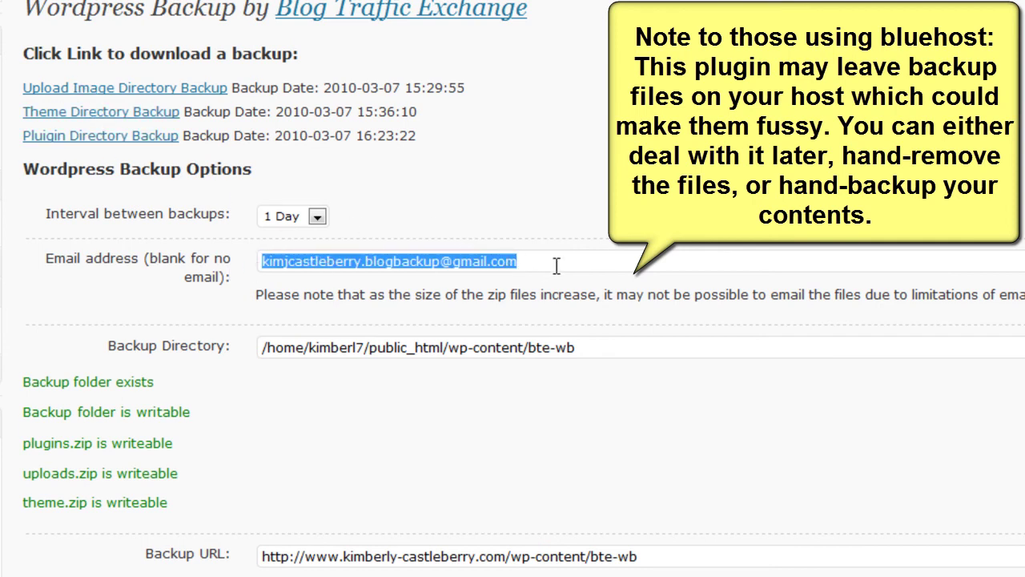
click(555, 261)
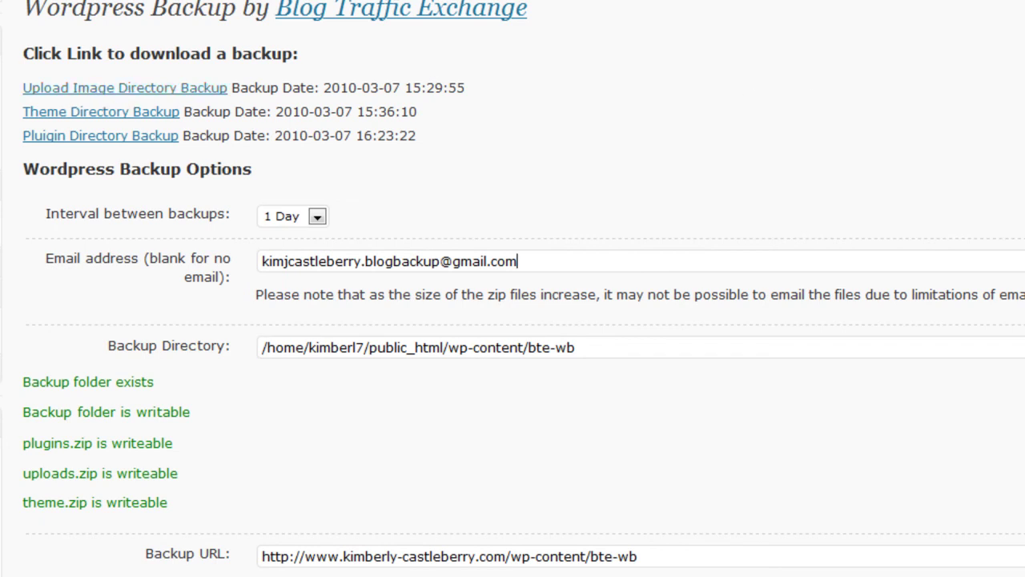
scroll(512, 288, down, 5)
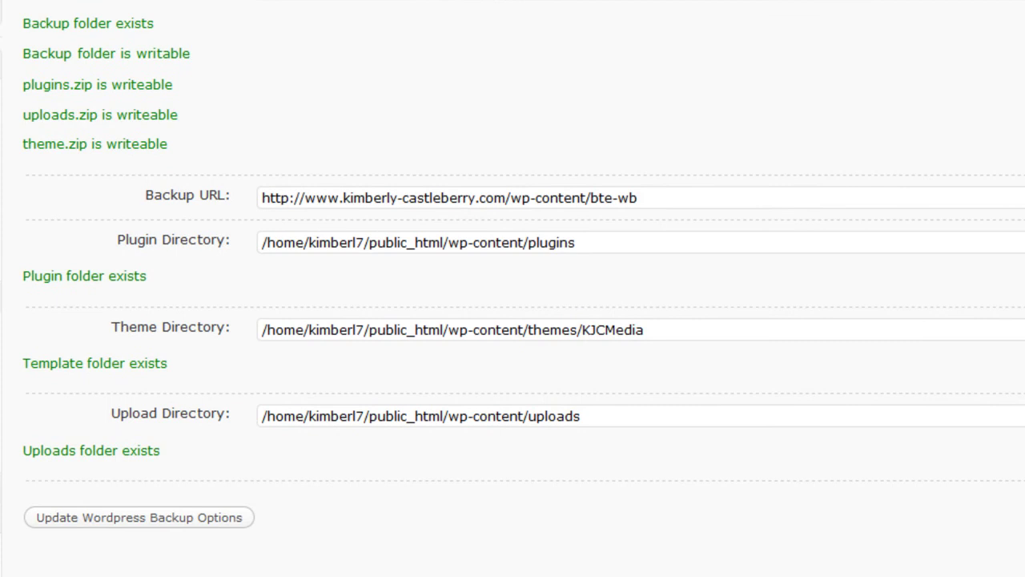
scroll(910, 101, down, 1)
drag(22, 2, 95, 24)
click(61, 32)
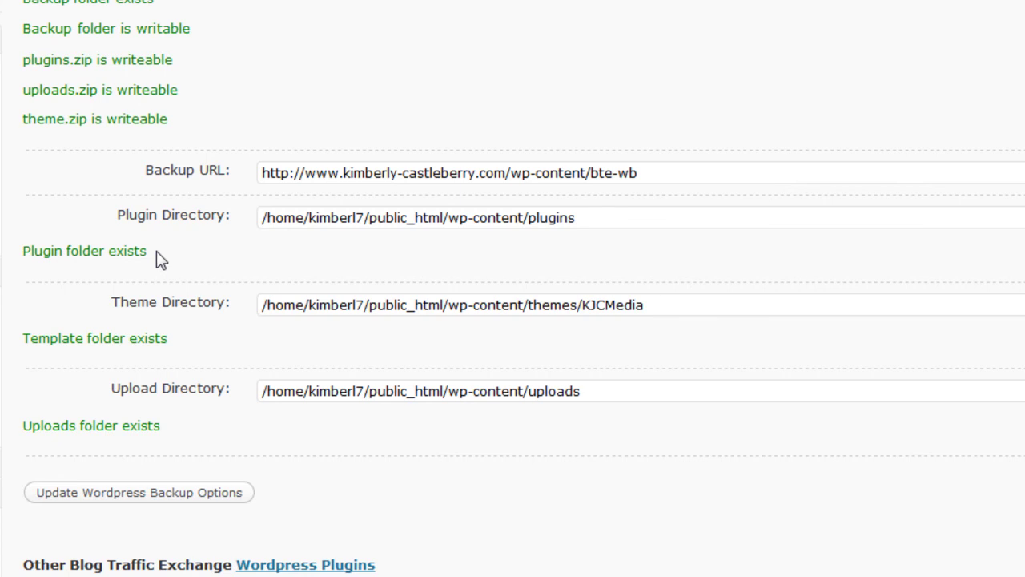
drag(262, 215, 275, 217)
click(625, 217)
drag(568, 217, 267, 227)
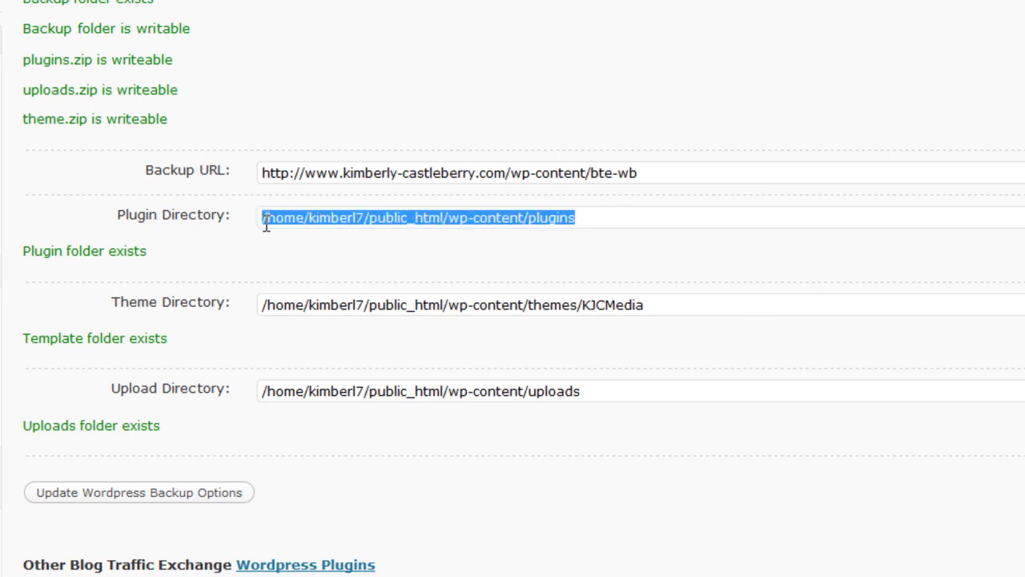
click(648, 173)
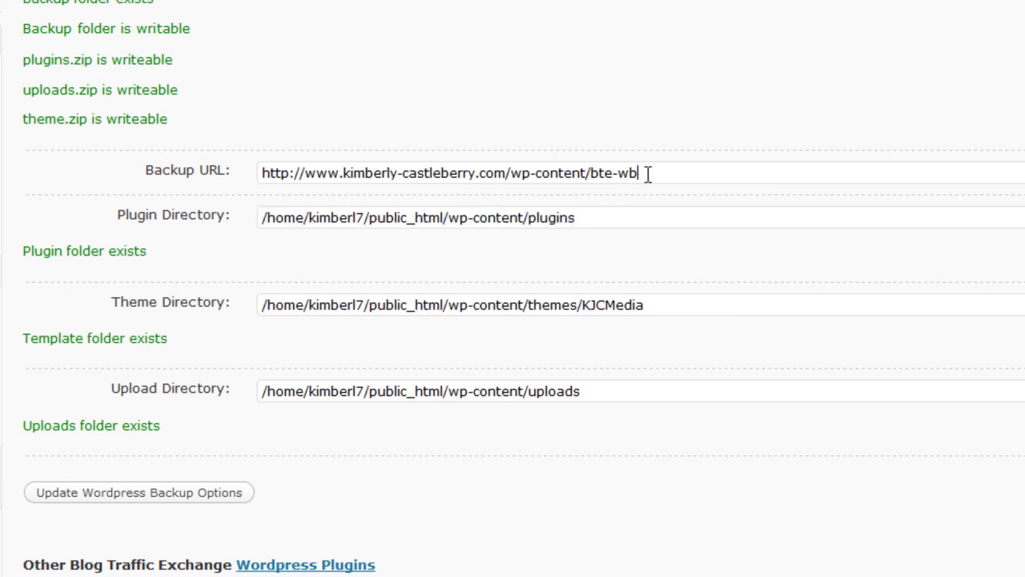
drag(648, 174, 231, 190)
click(681, 173)
drag(110, 117, 170, 120)
click(176, 126)
scroll(177, 128, up, 1)
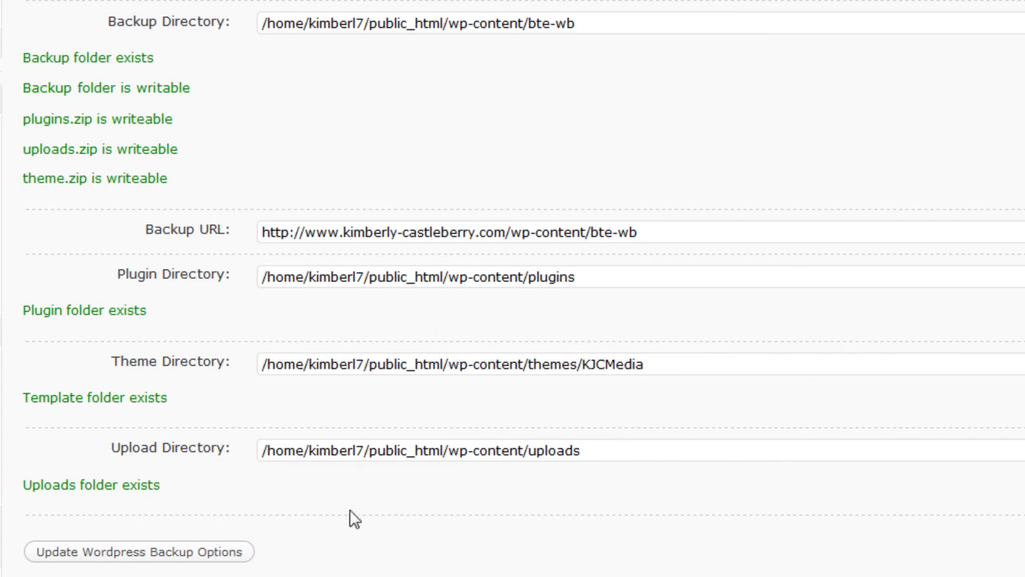
Download the uploads.zip, themes.zip and plugins.zip directory backups, closing each download prompt
scroll(149, 350, up, 4)
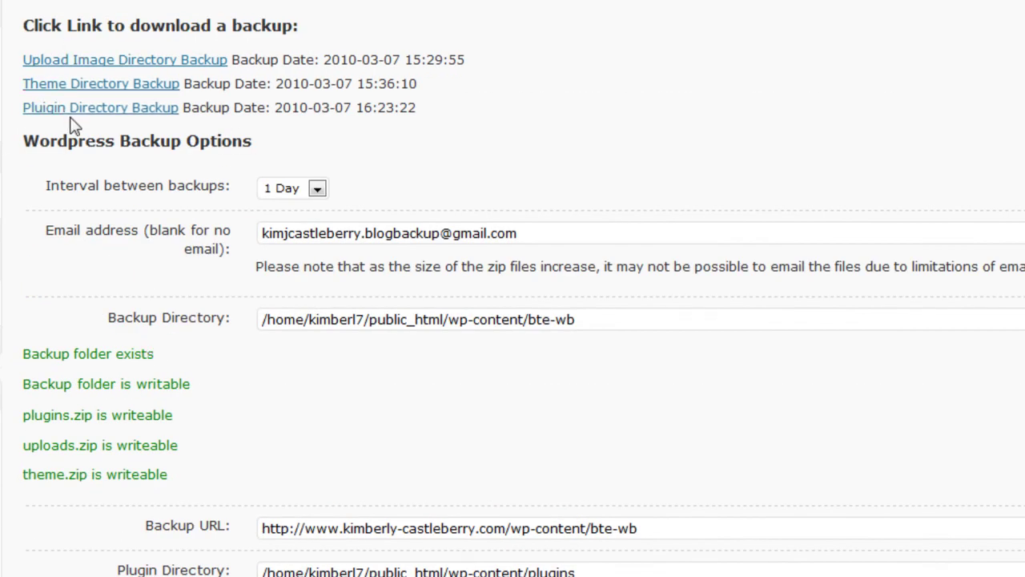
click(200, 64)
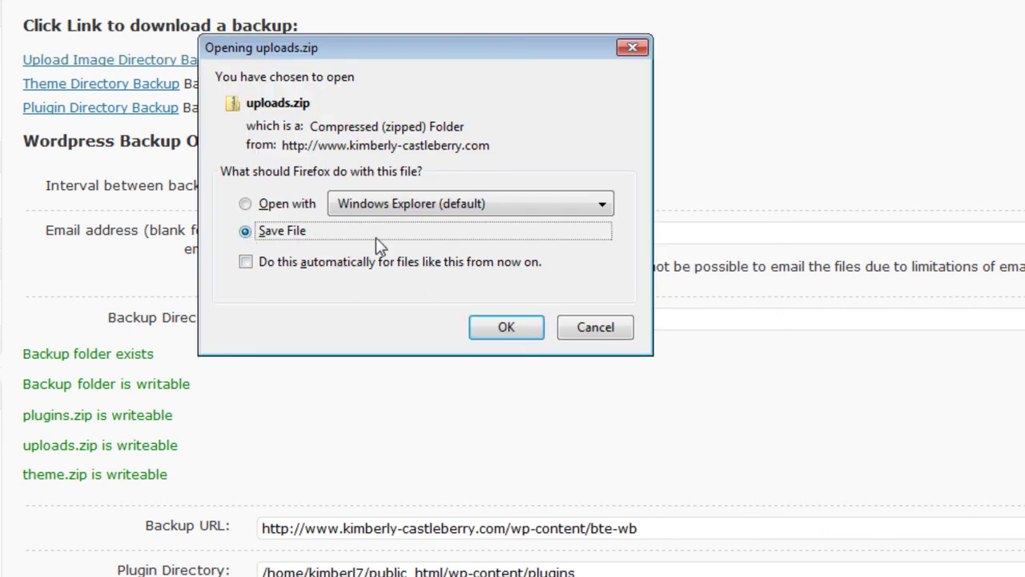
click(609, 335)
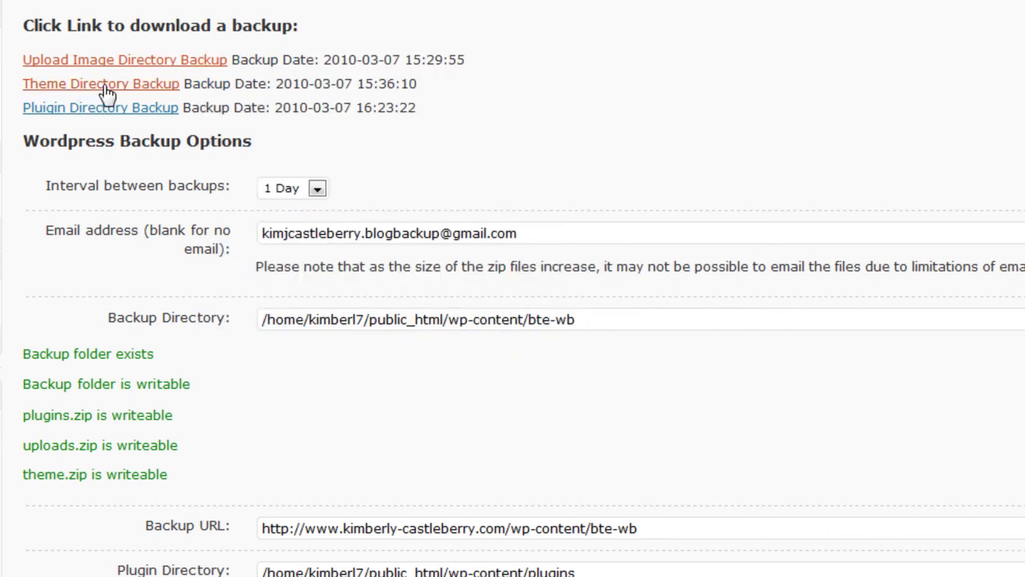
click(104, 84)
click(595, 327)
click(113, 109)
click(596, 328)
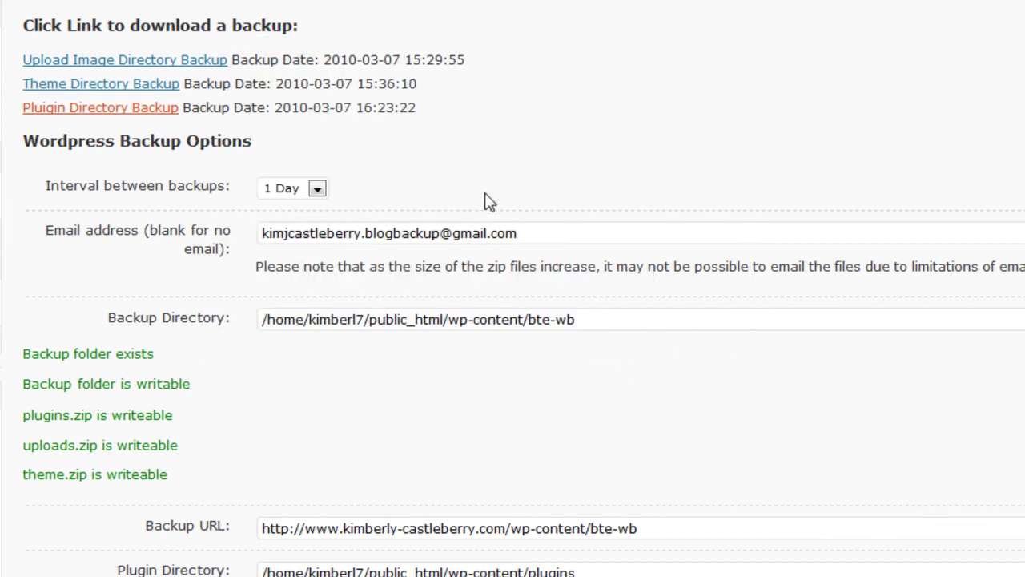